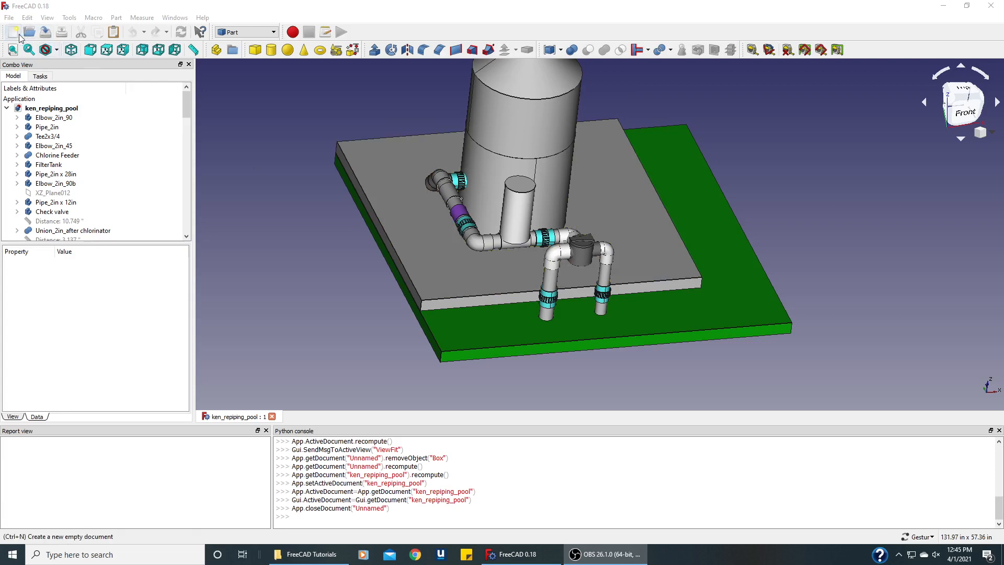
- Create a new document and add a box primitive named Grass
left_click(13, 33)
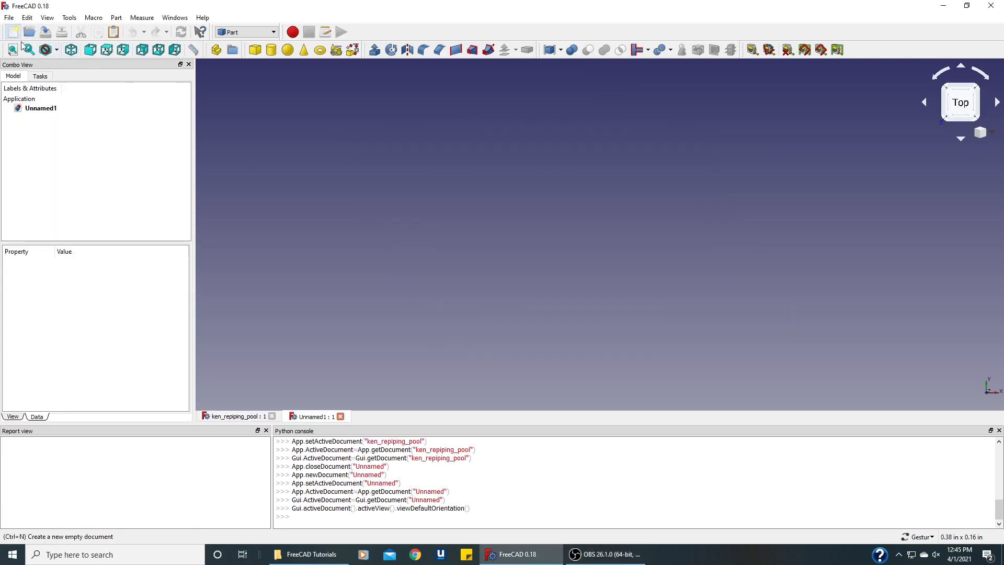
left_click(256, 50)
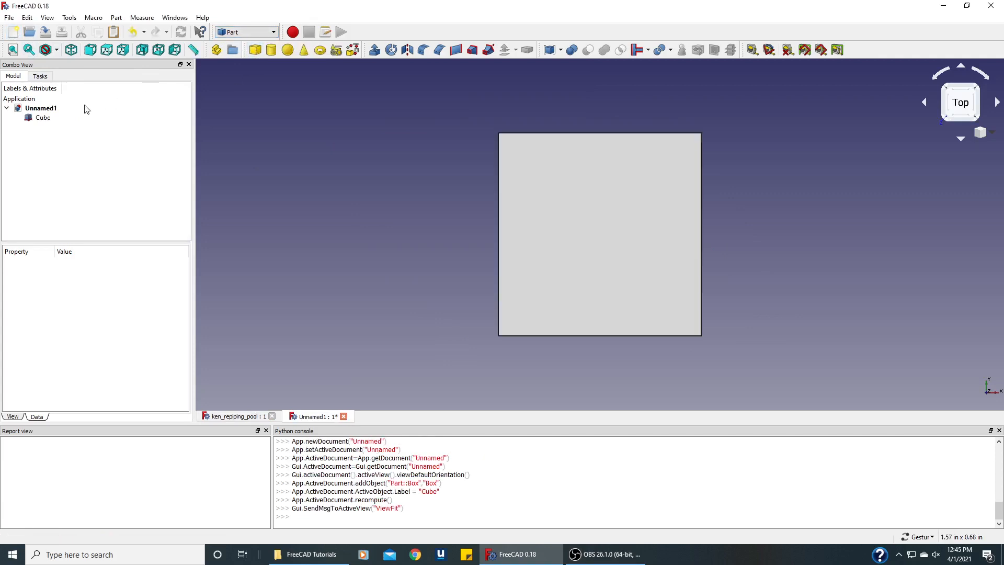
left_click(42, 118)
right_click(45, 120)
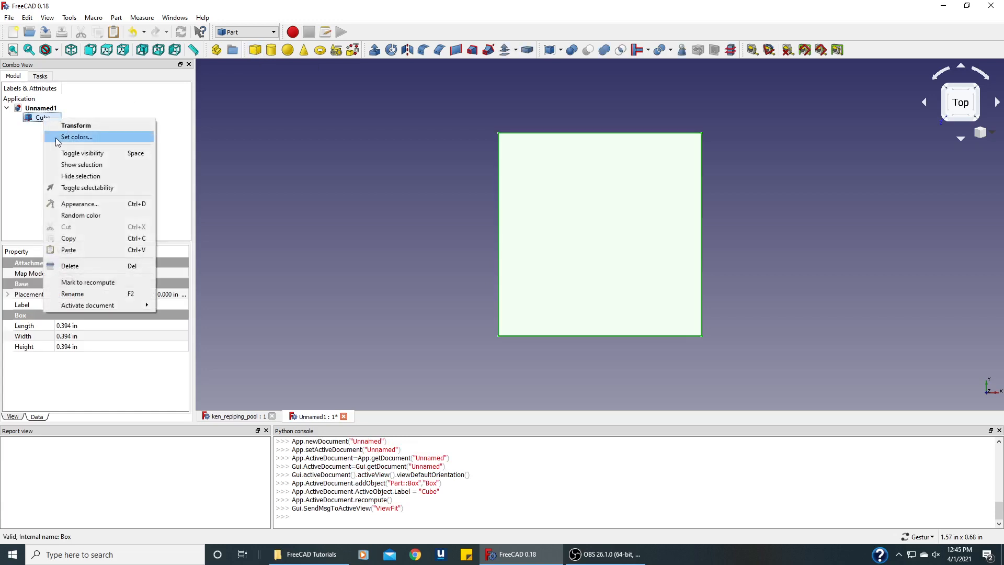
left_click(79, 294)
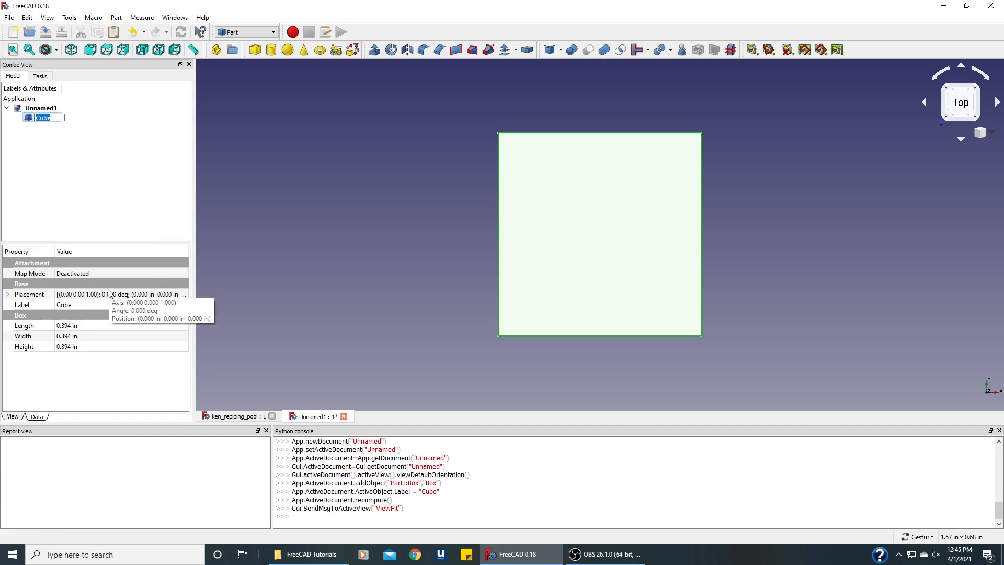
type("Grass")
left_click(90, 195)
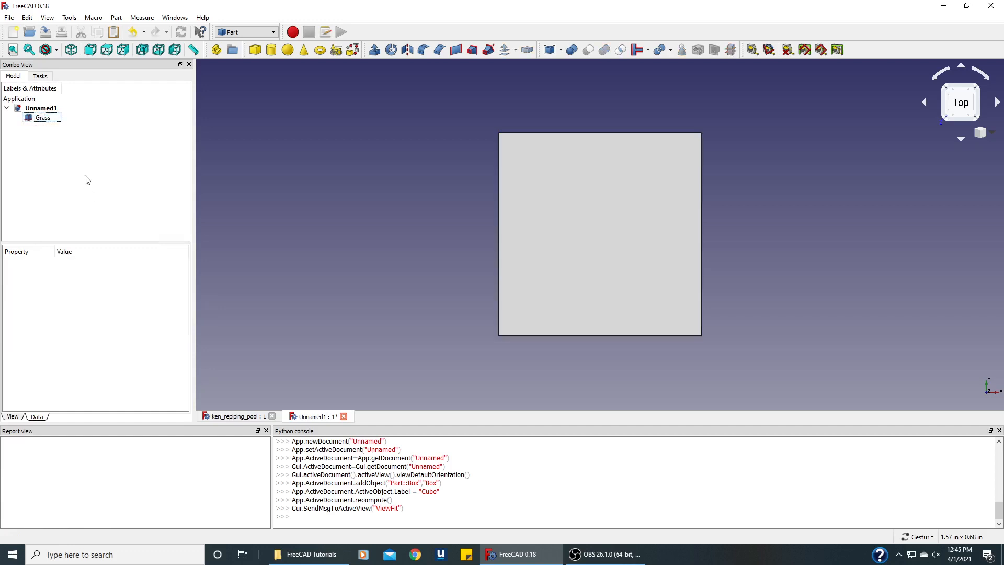
- Set the Grass box to 60 in length, 60 in width and 2 in height
left_click(44, 123)
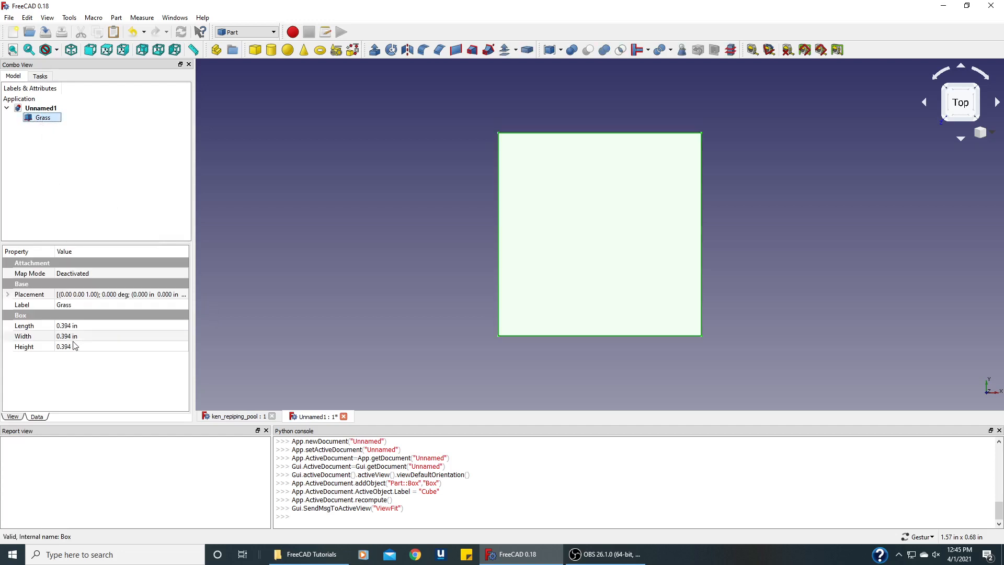
left_click(64, 327)
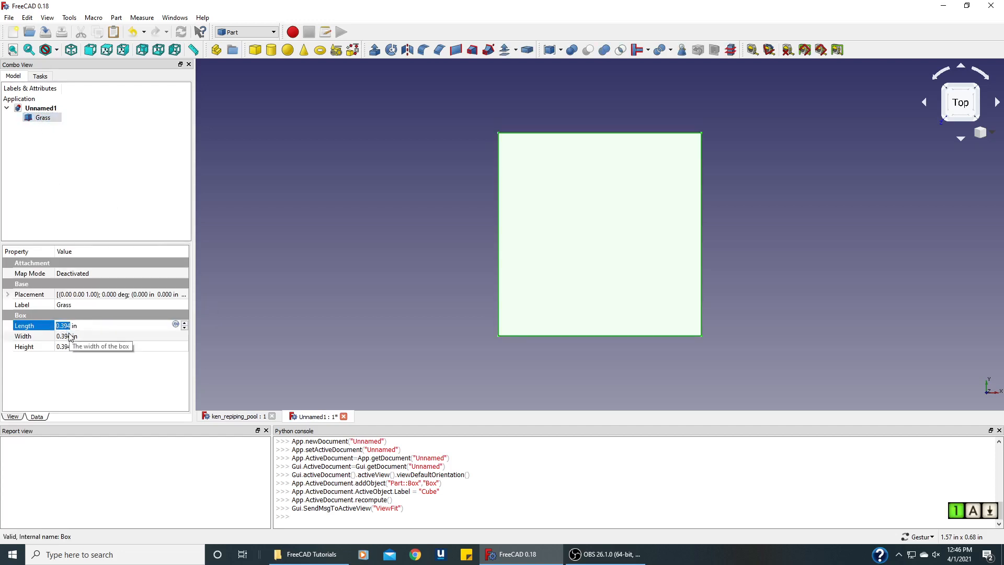
type("60")
left_click(67, 336)
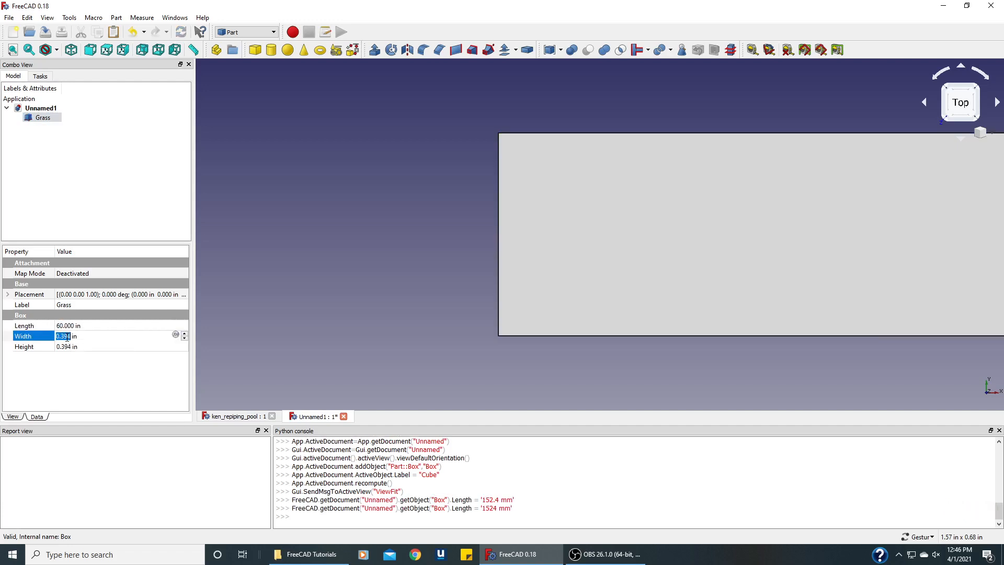
type("60")
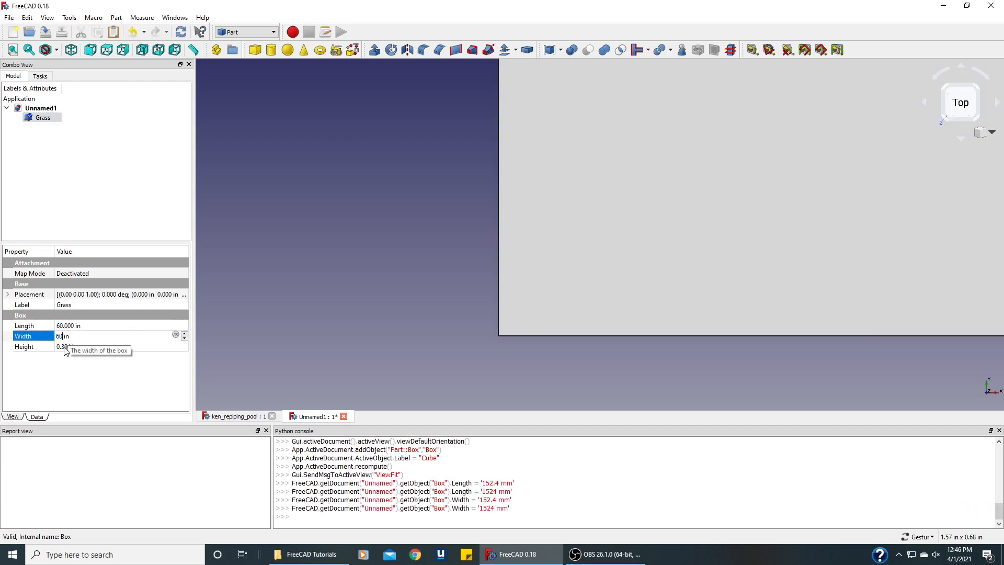
left_click(65, 347)
type("20")
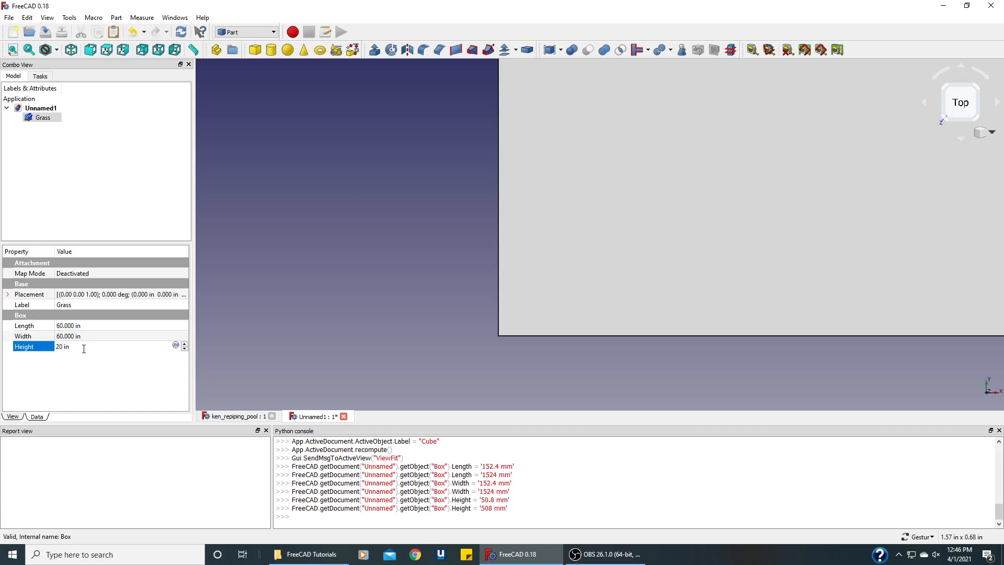
key("BackSpace")
left_click(97, 335)
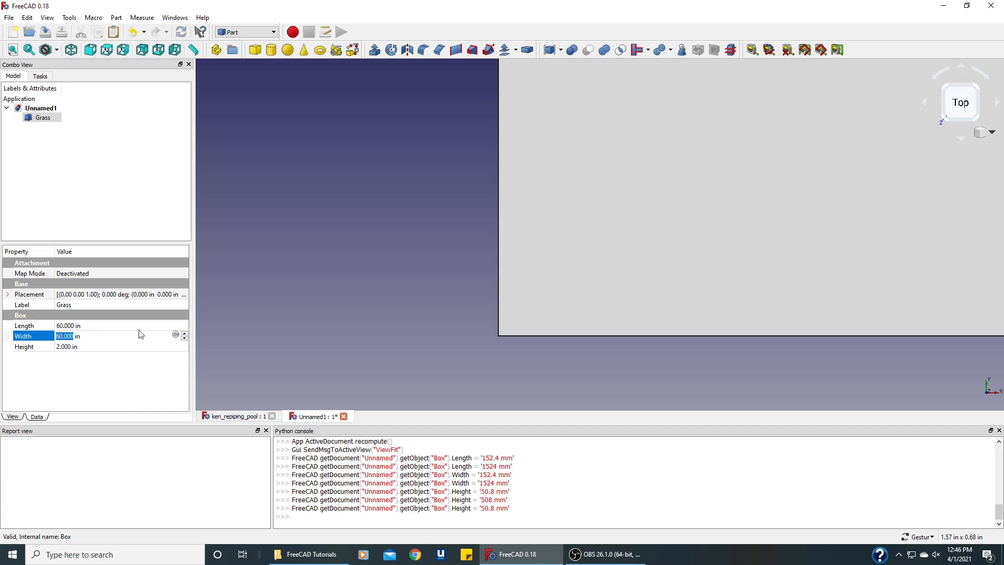
left_click(13, 49)
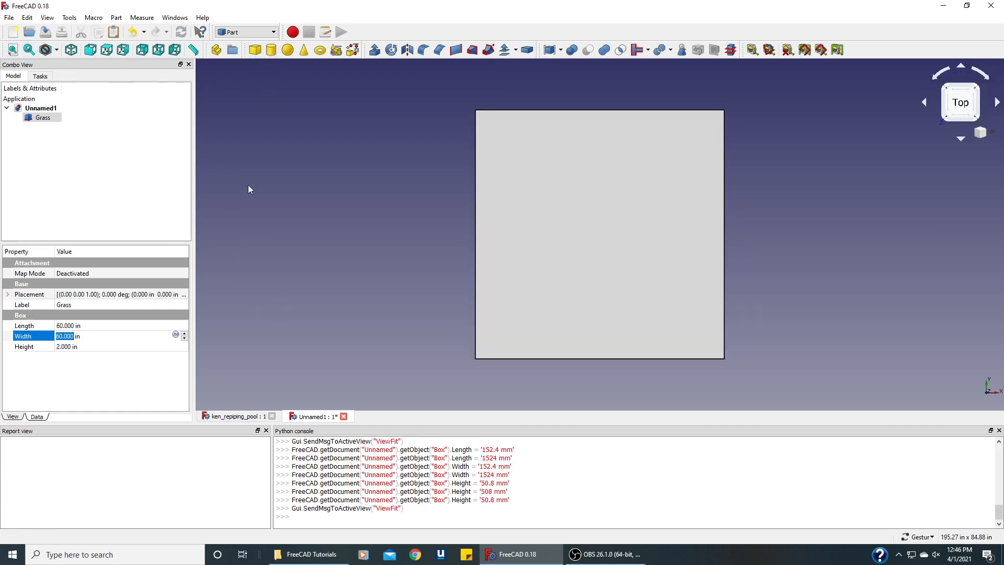
- Color the top face of the Grass box green (#00aa00) using per-face colors
right_click(45, 117)
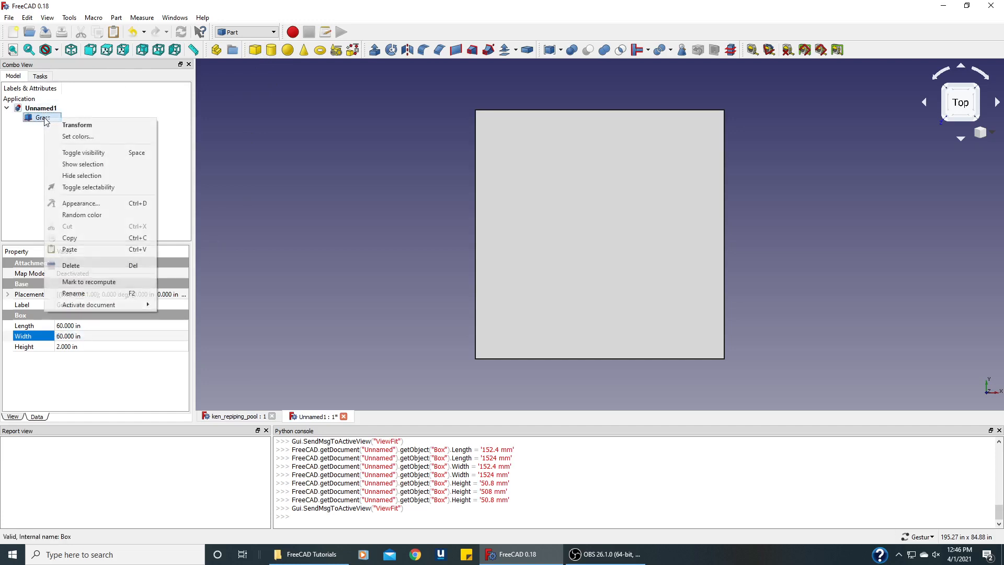
left_click(75, 136)
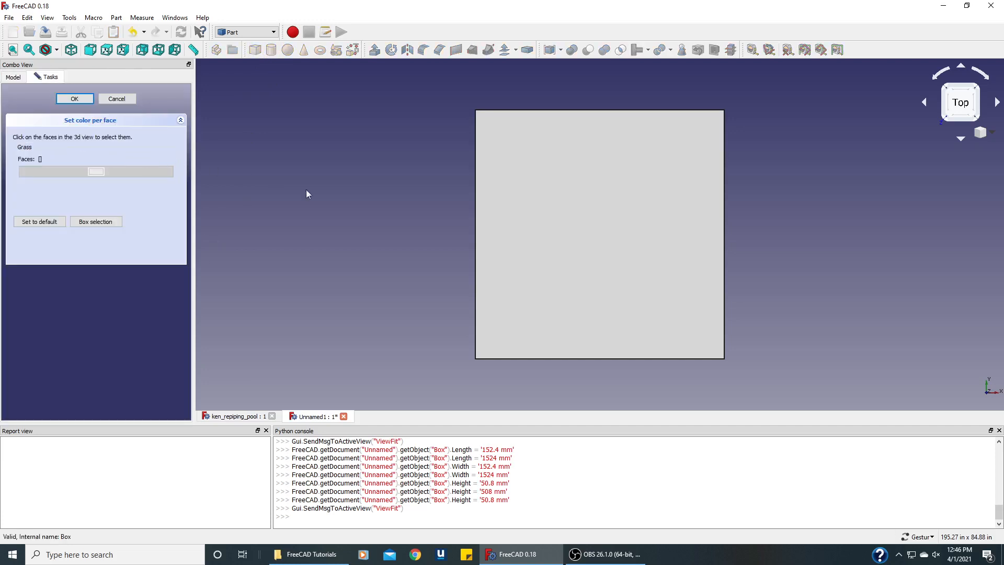
left_click(538, 235)
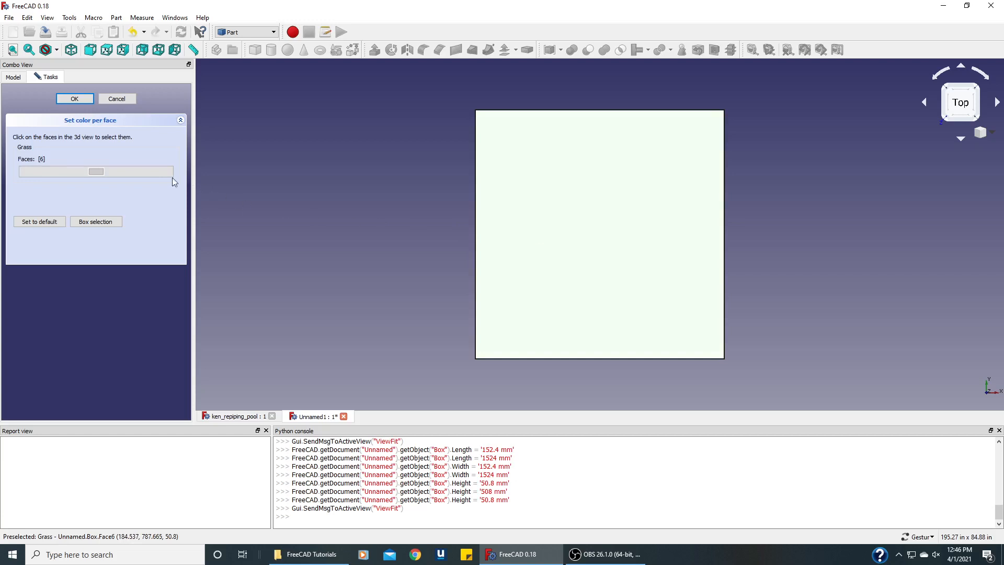
left_click(140, 171)
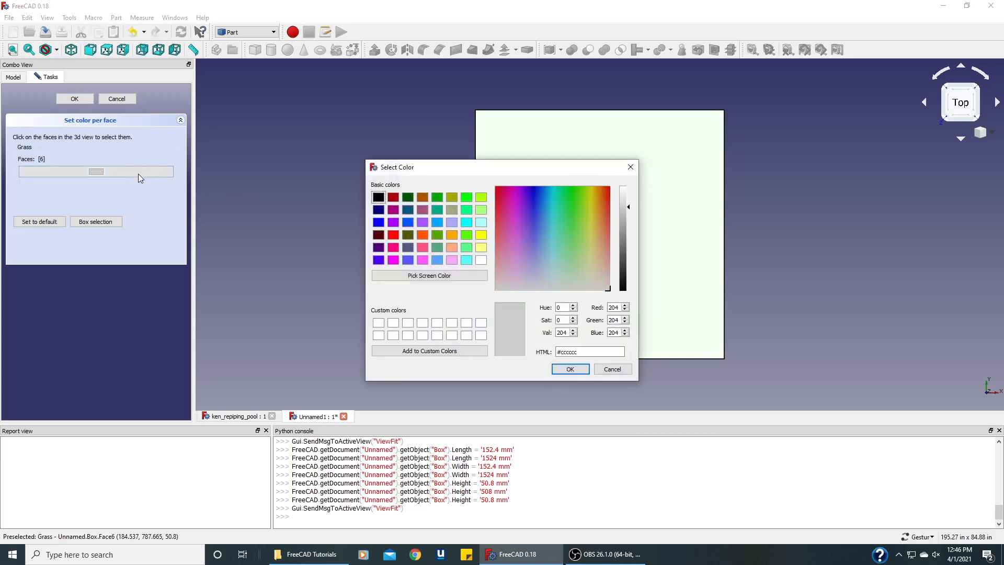
left_click(437, 197)
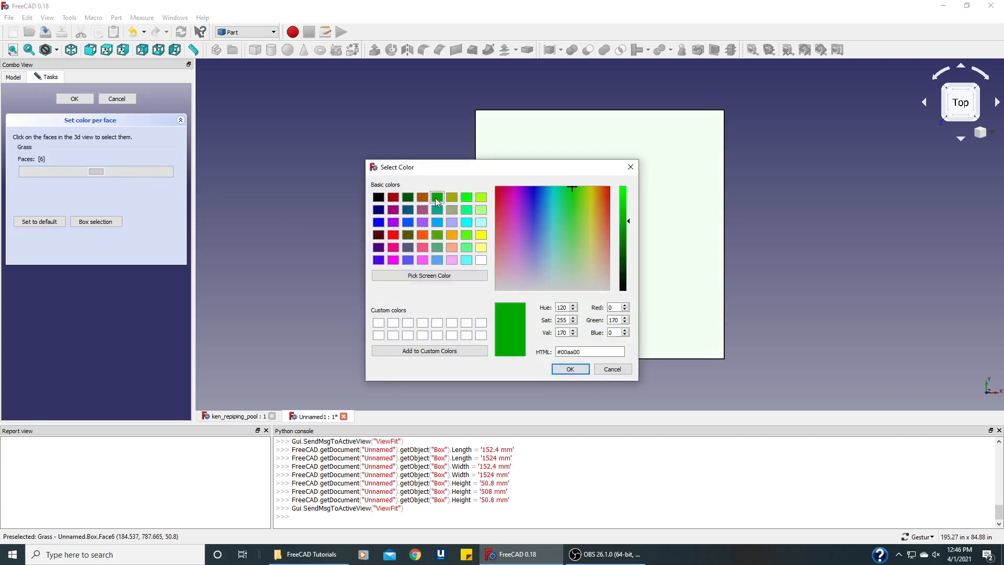
left_click(570, 369)
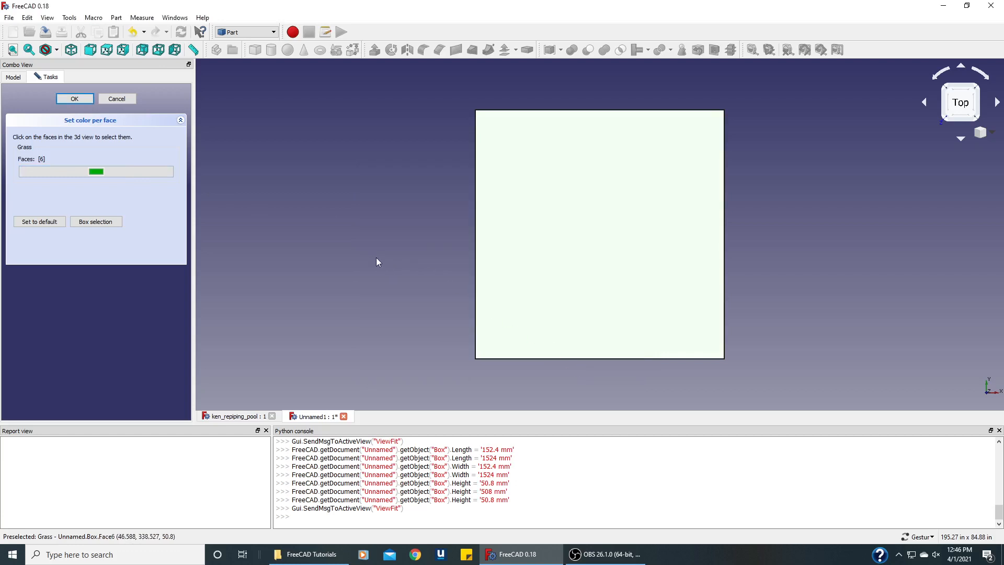
left_click_drag(369, 258, 552, 265)
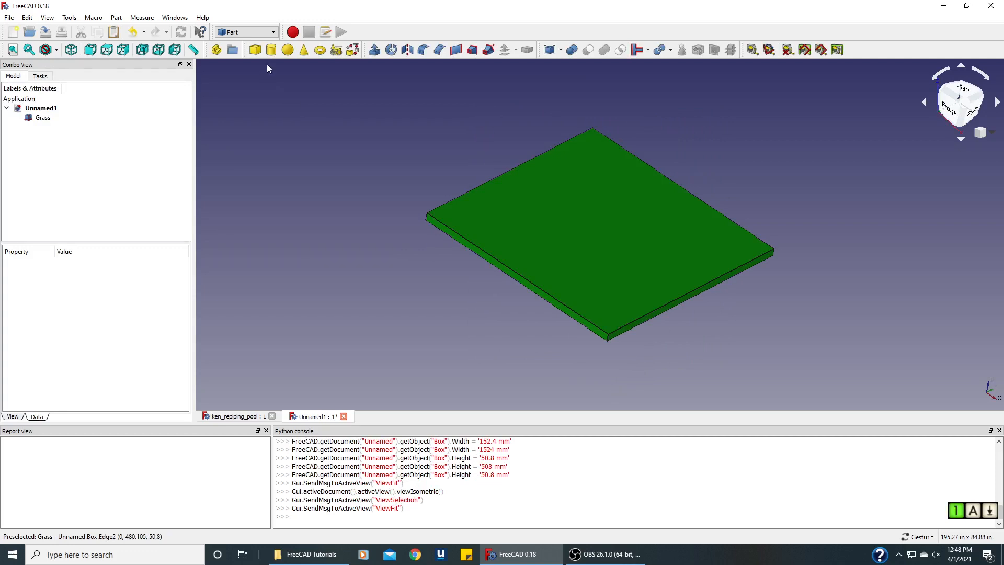
- Add a second box primitive and rename it Cement
left_click(256, 50)
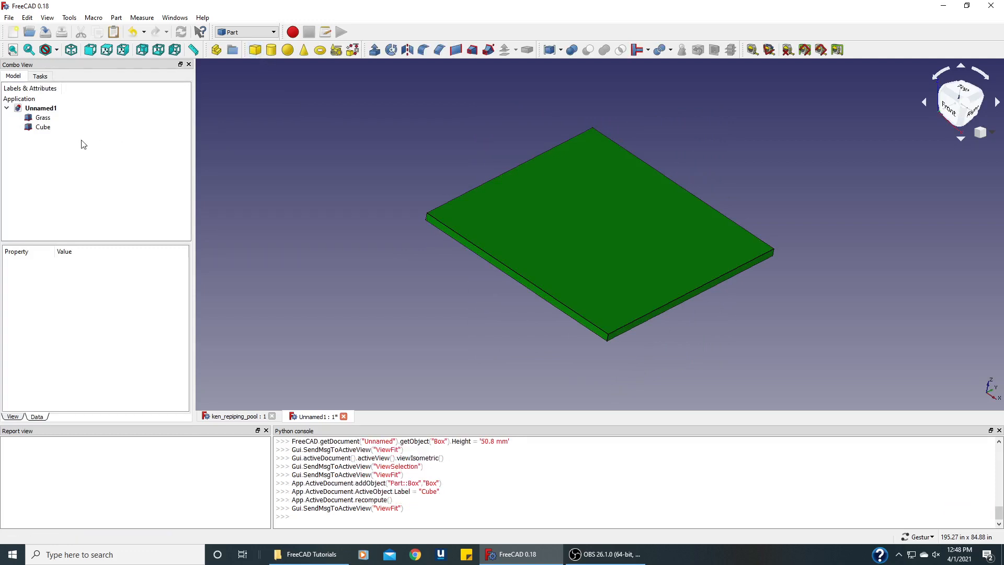
left_click(43, 128)
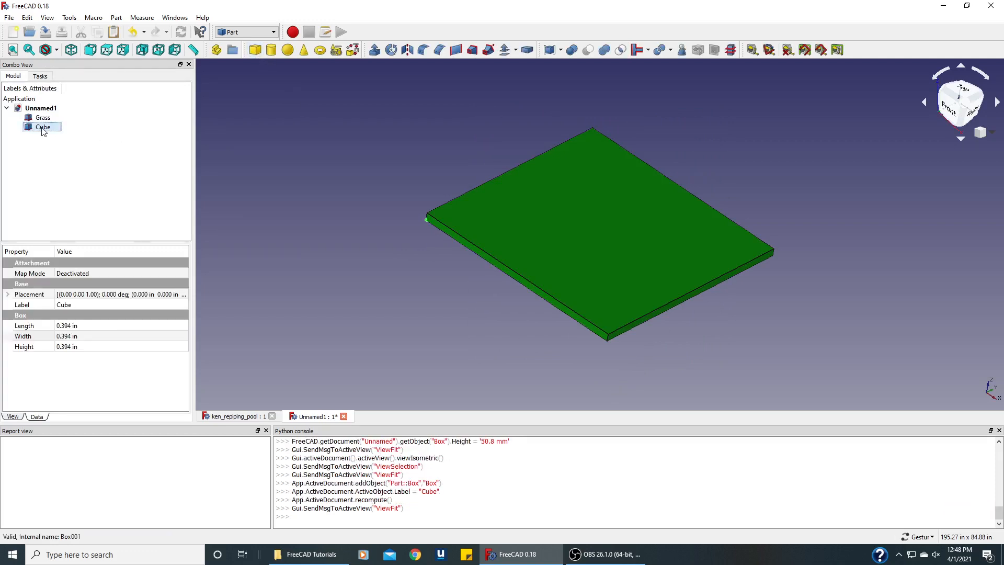
right_click(43, 131)
left_click(78, 302)
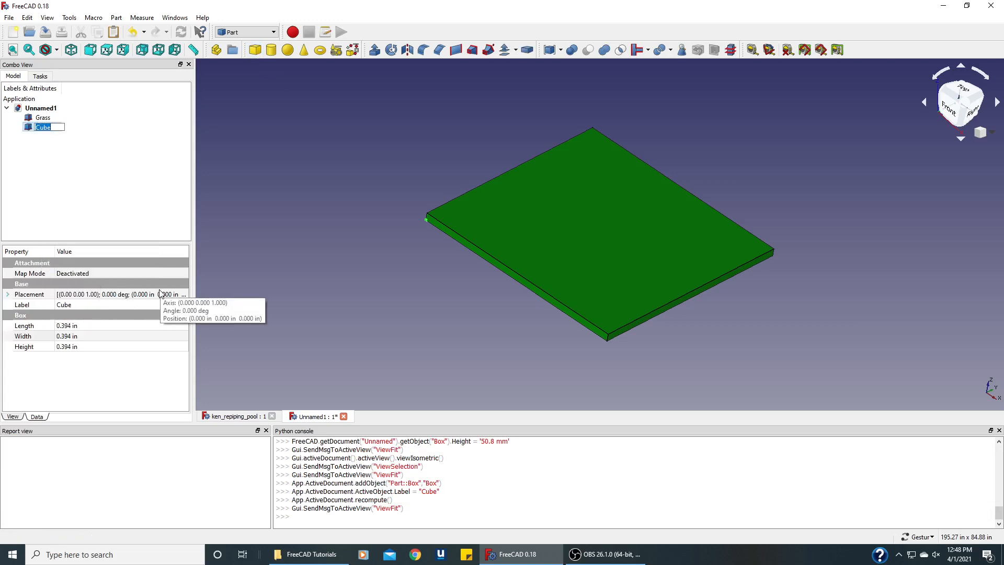
type("Cement")
left_click(80, 158)
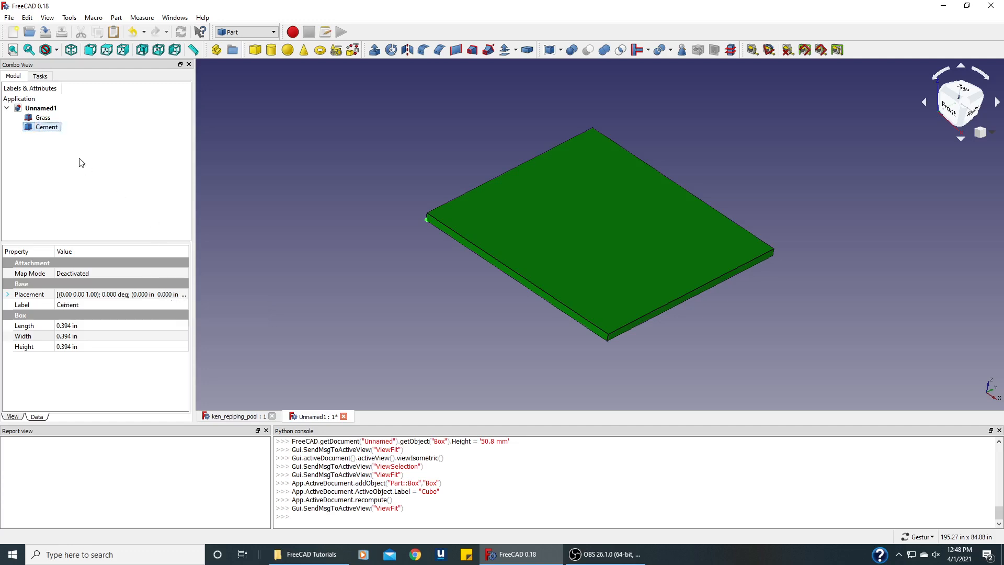
- Set the Cement box to 48 in length, 48 in width and 2 in height
left_click(48, 127)
left_click(66, 329)
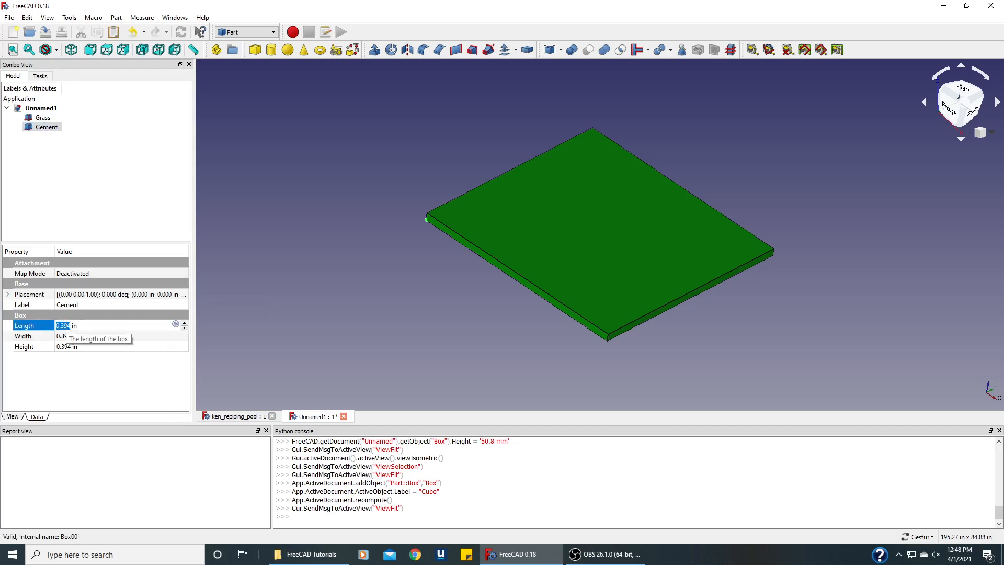
type("48")
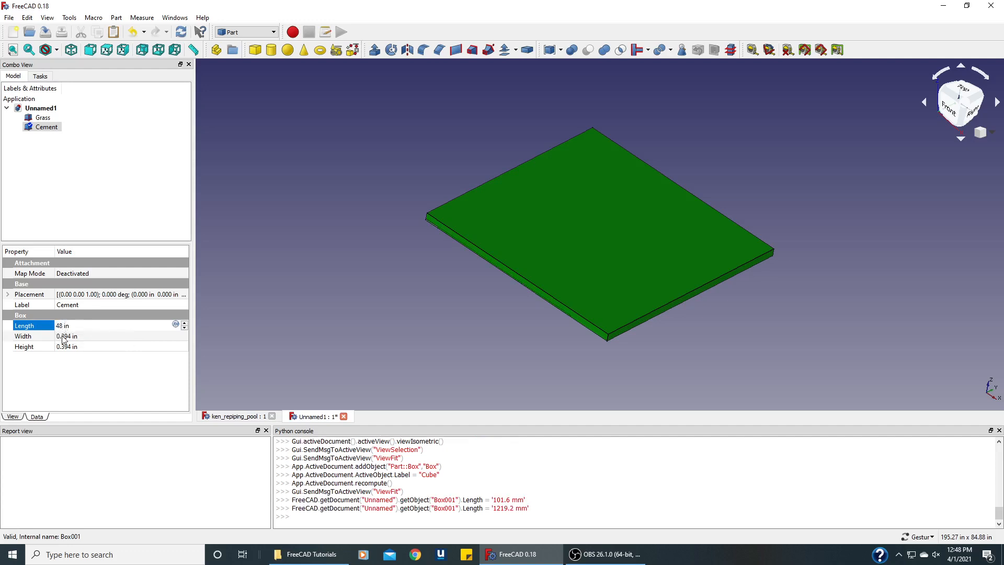
left_click(64, 337)
type("48")
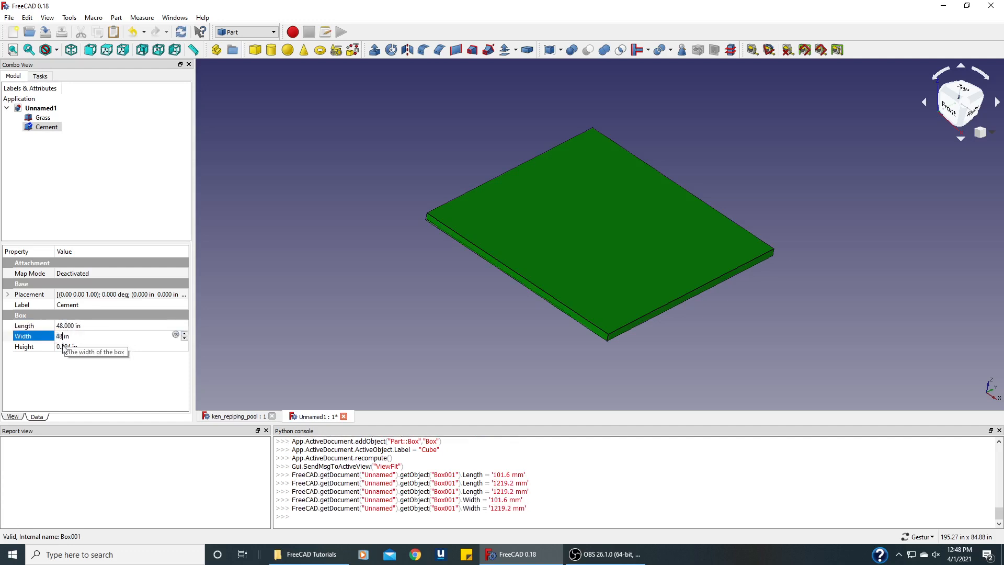
left_click(64, 347)
type("2")
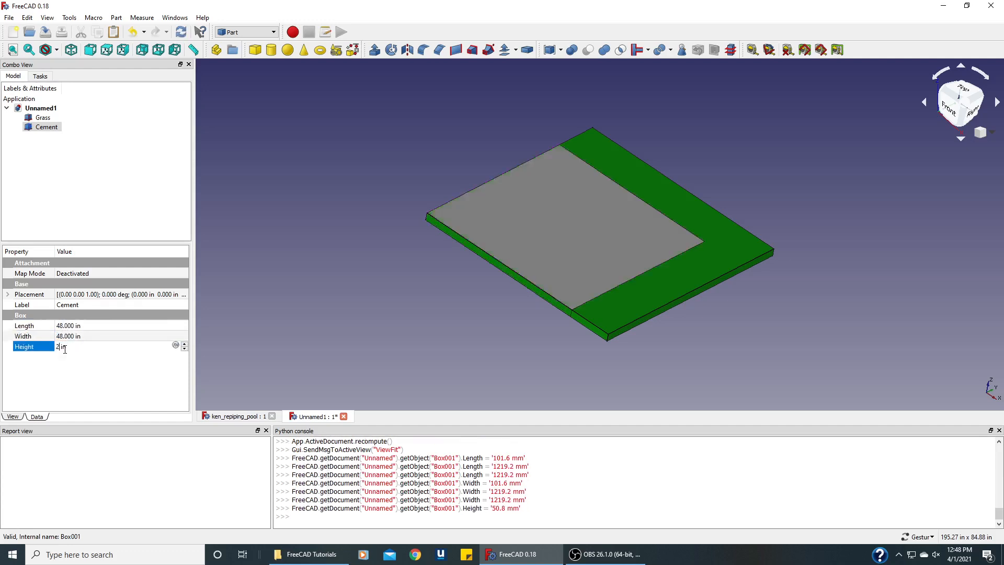
left_click(96, 337)
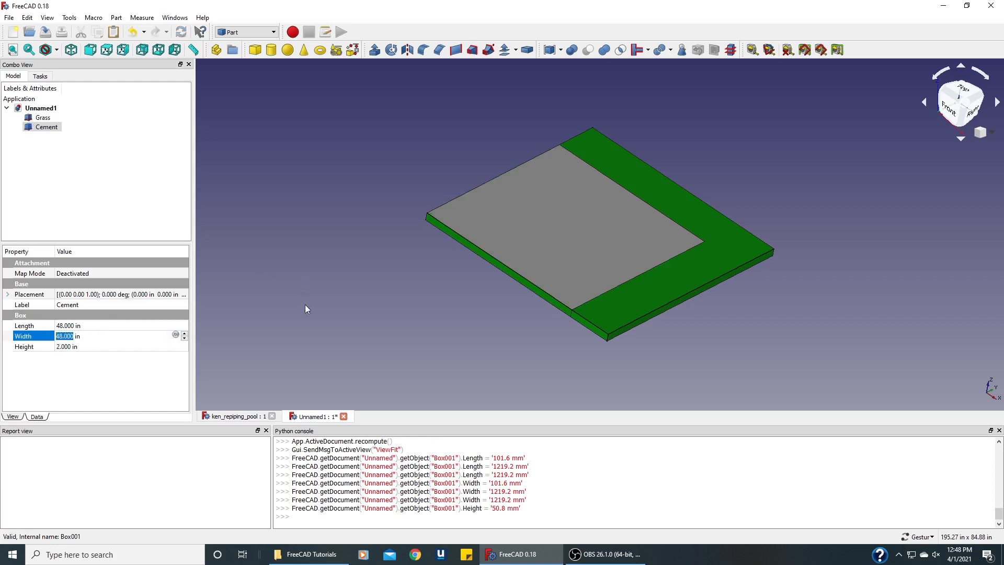
- Raise the Cement slab onto the Grass box by setting its z position to 2 in
left_click_drag(306, 304, 356, 281)
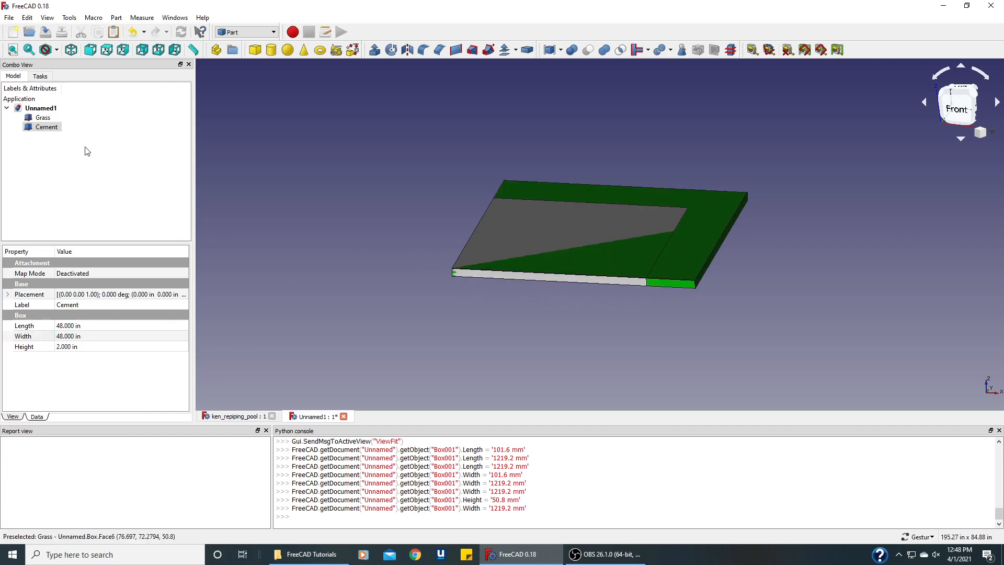
left_click(46, 127)
left_click(8, 295)
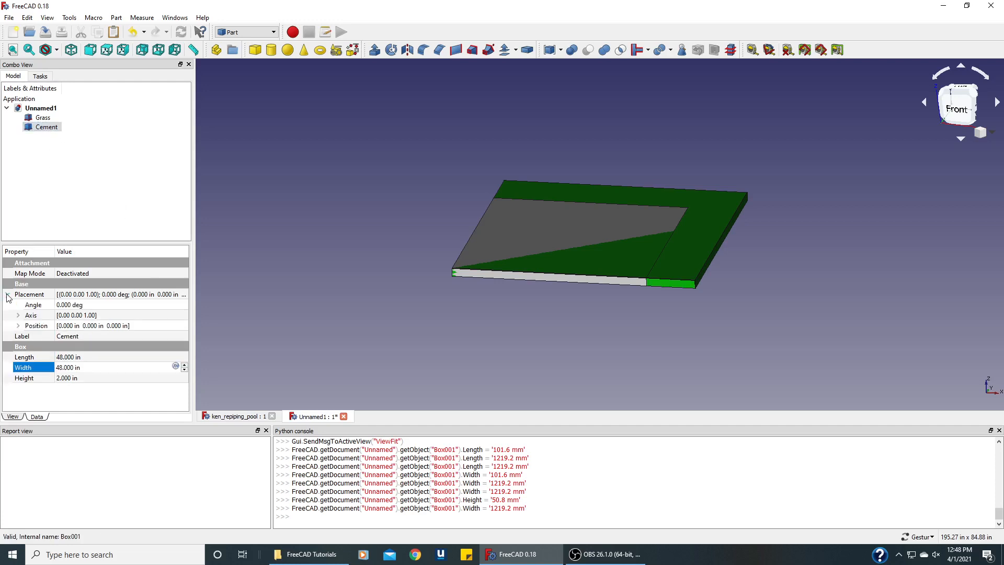
left_click(18, 326)
left_click(66, 358)
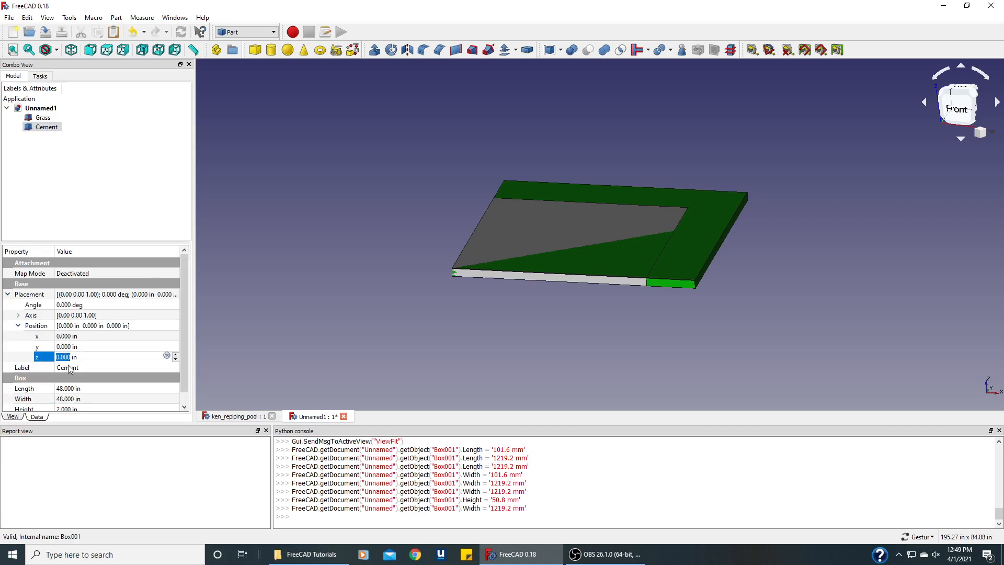
type("2")
left_click(95, 349)
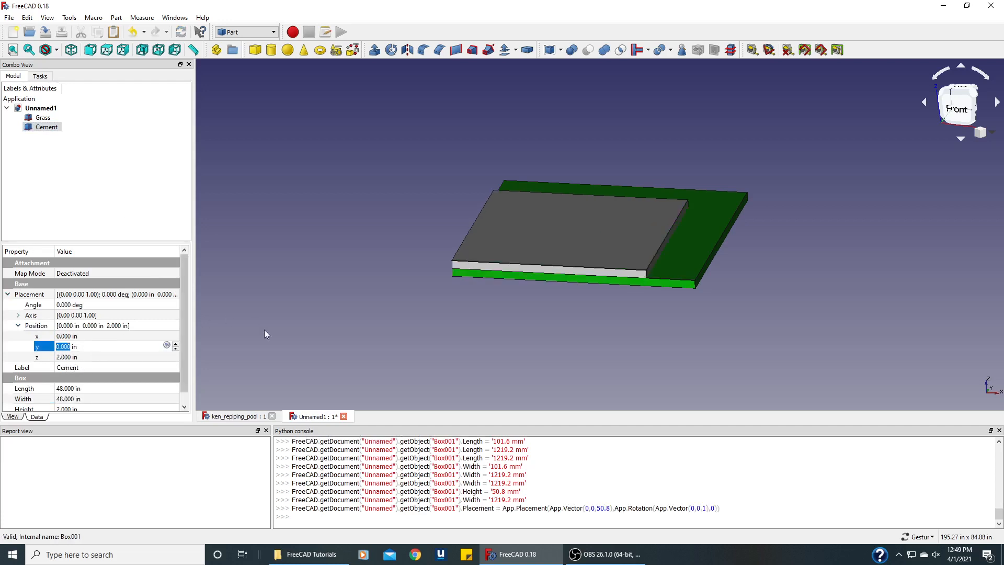
left_click_drag(319, 347, 224, 316)
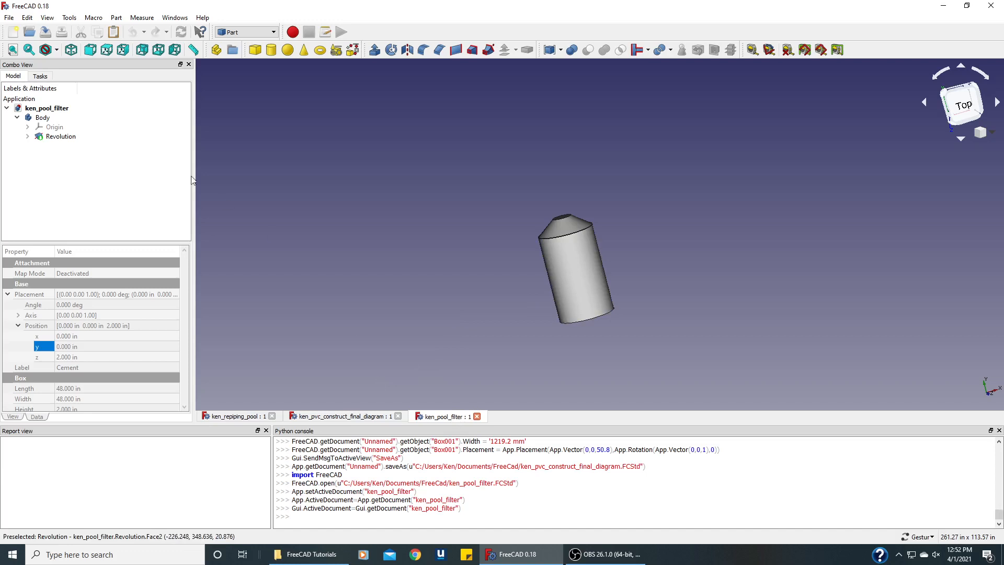
- Copy the Body from ken_pool_filter into ken_pvc_construct_final_diagram and rename it FilterTank
left_click(43, 118)
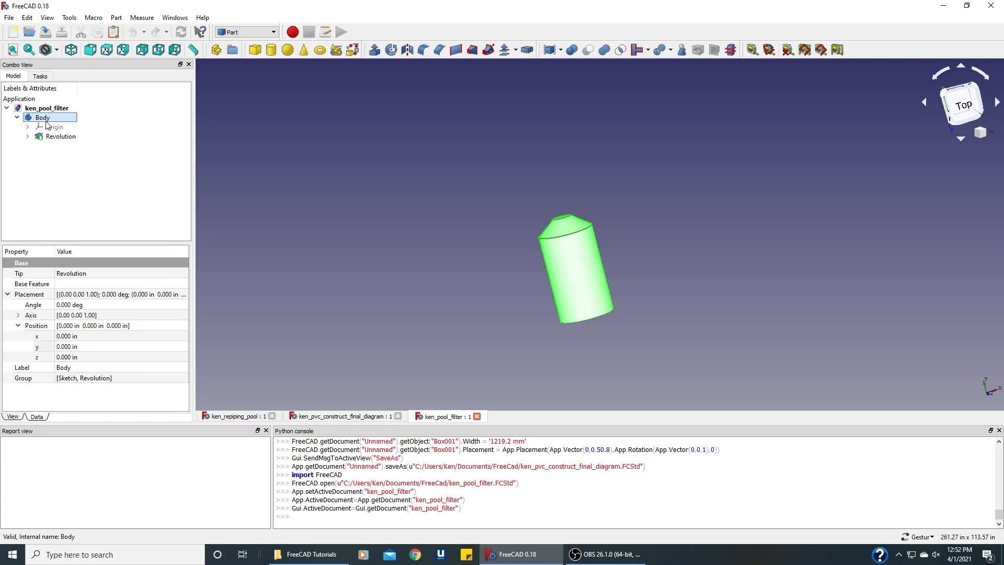
right_click(46, 119)
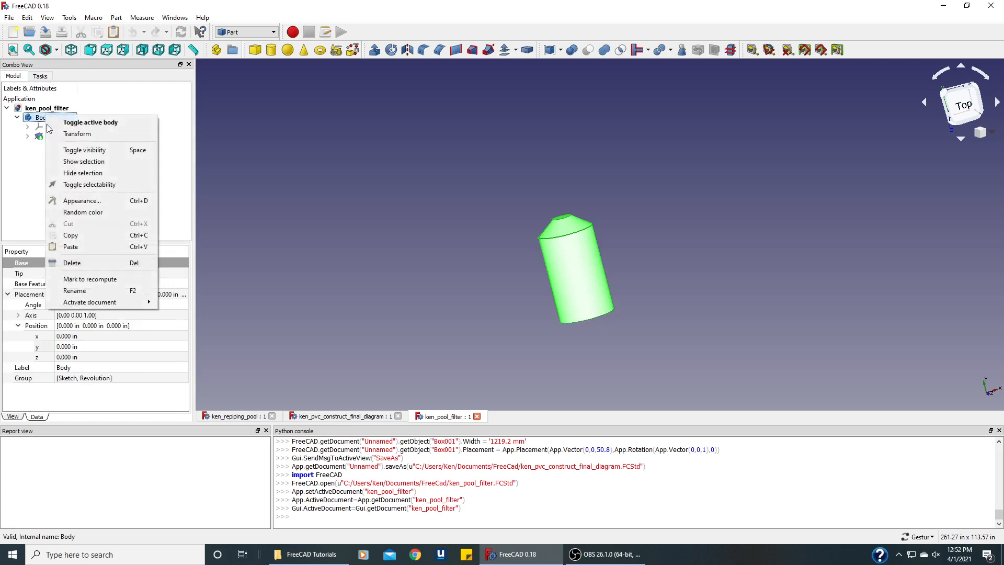
left_click(78, 235)
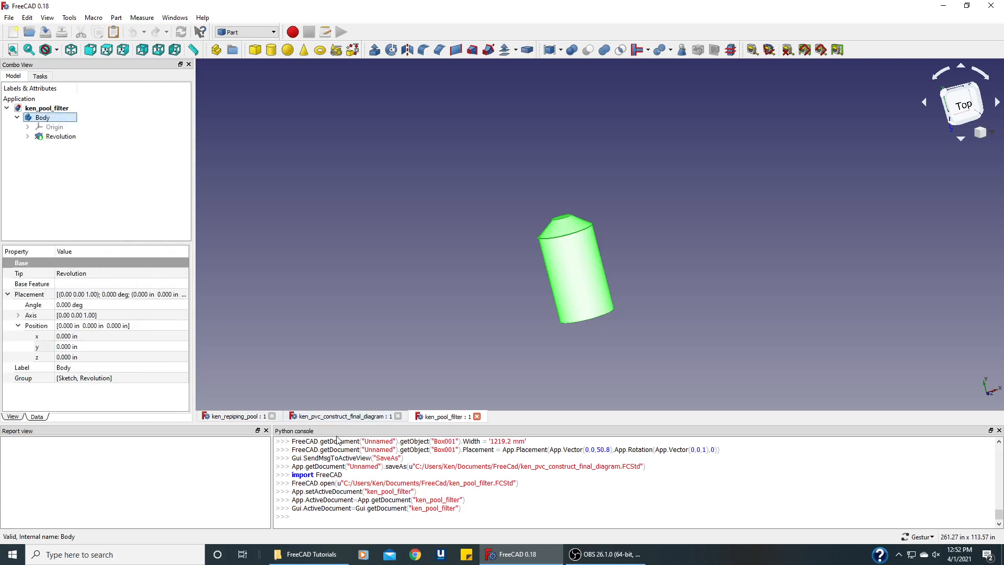
left_click(351, 417)
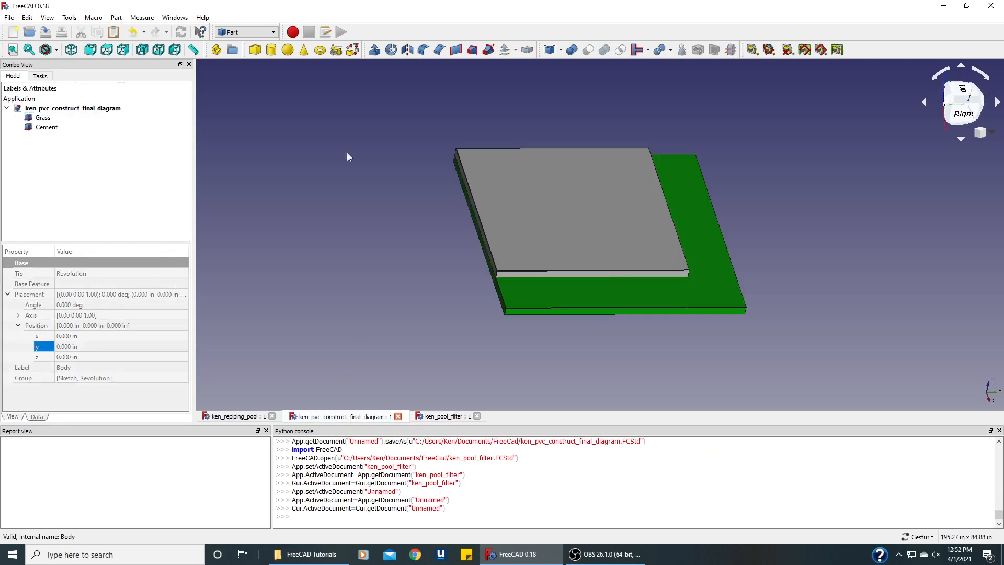
left_click(27, 17)
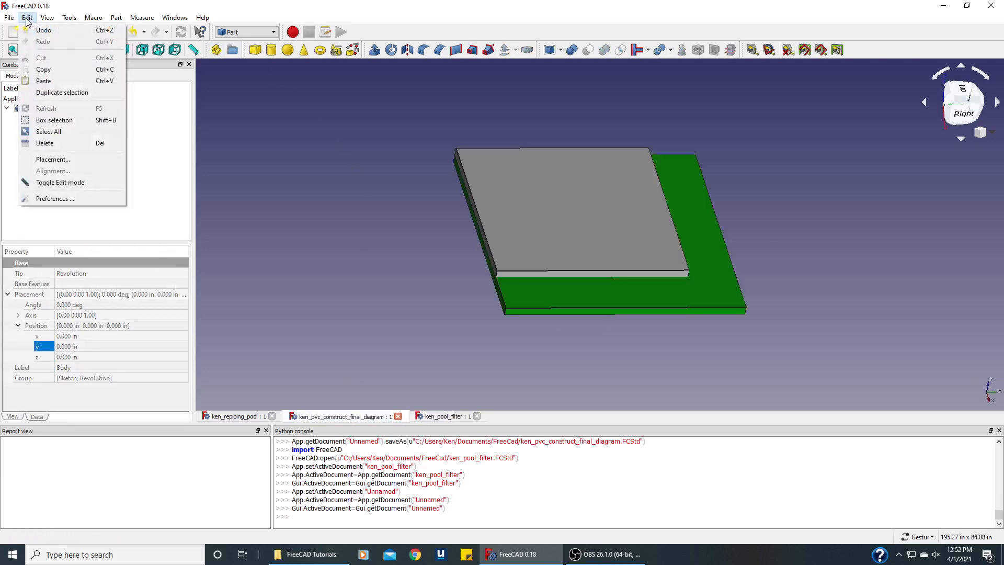
left_click(43, 82)
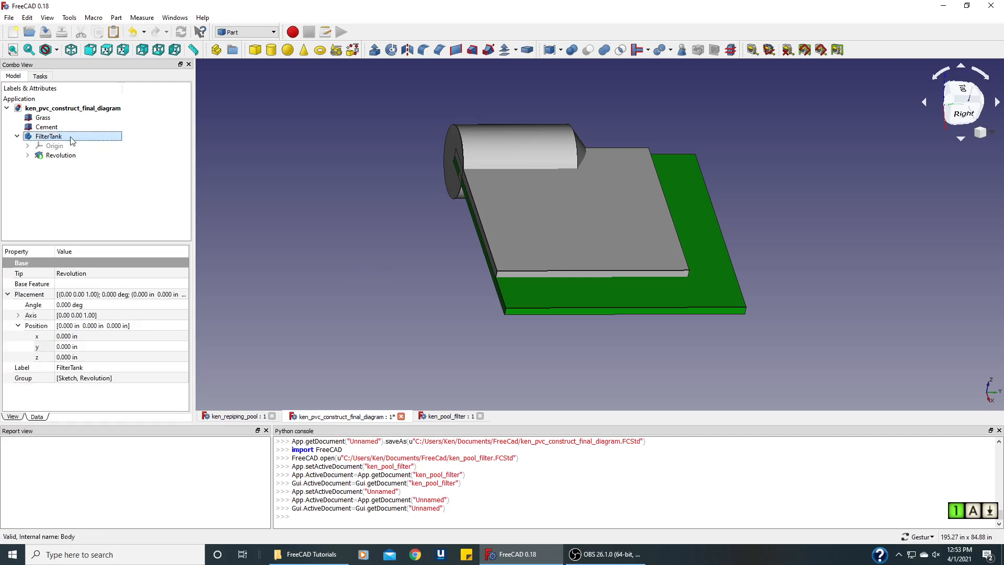
- Transform the FilterTank upright with a 90° rotation about x and move it onto the Cement slab, about 27.3 in along x and 23.9 in along y
right_click(60, 139)
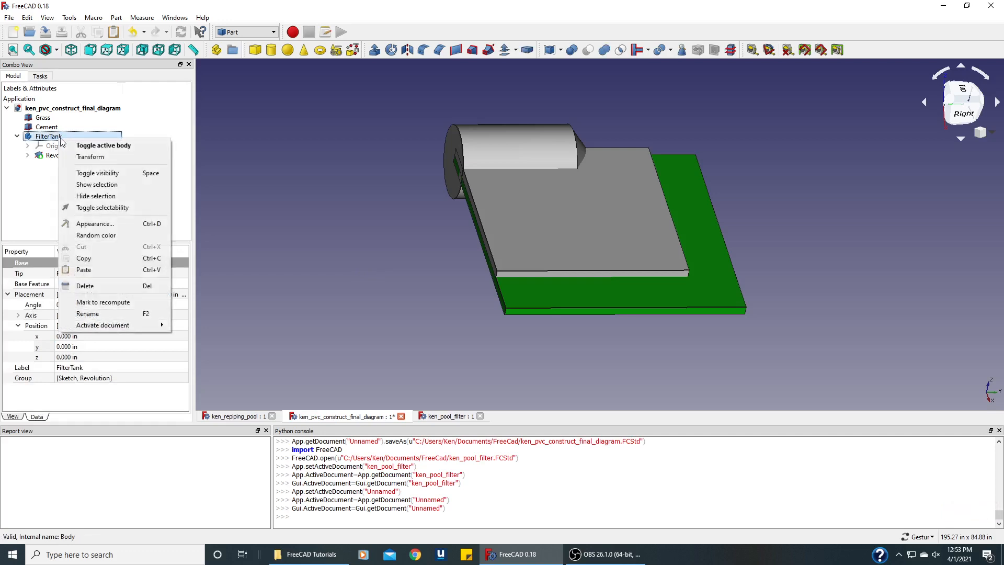
left_click(90, 156)
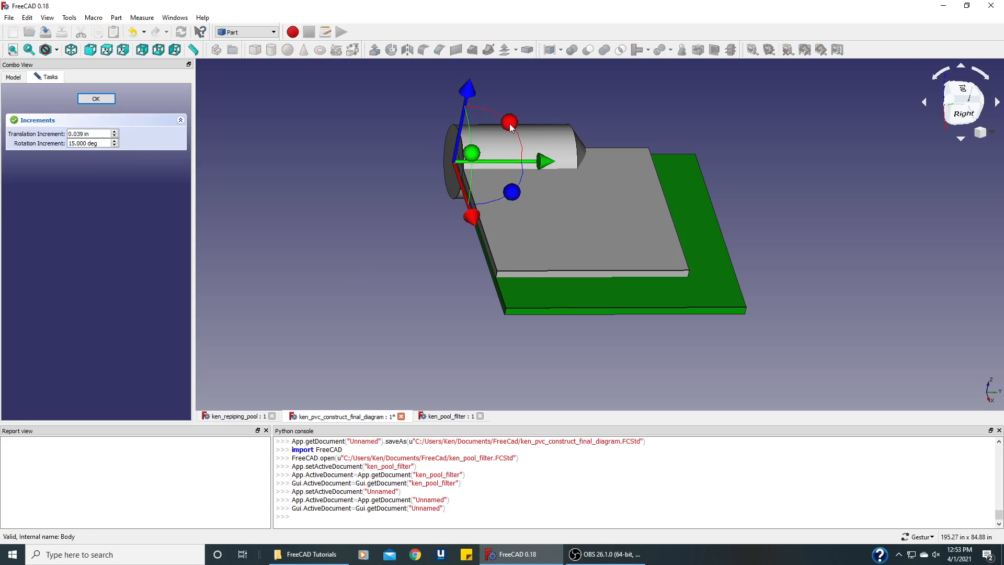
left_click_drag(511, 127, 419, 135)
left_click_drag(473, 219, 481, 287)
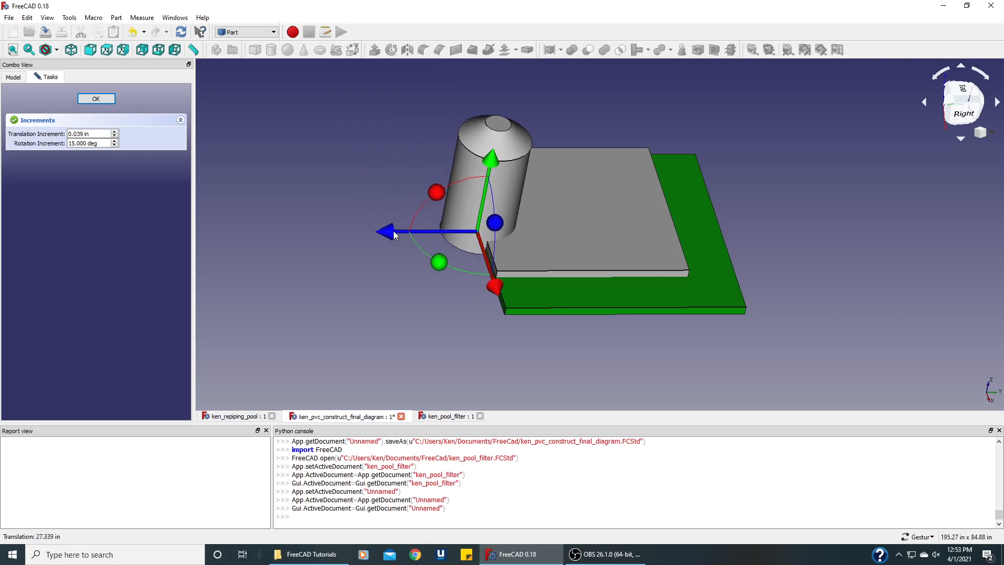
left_click_drag(395, 234, 489, 220)
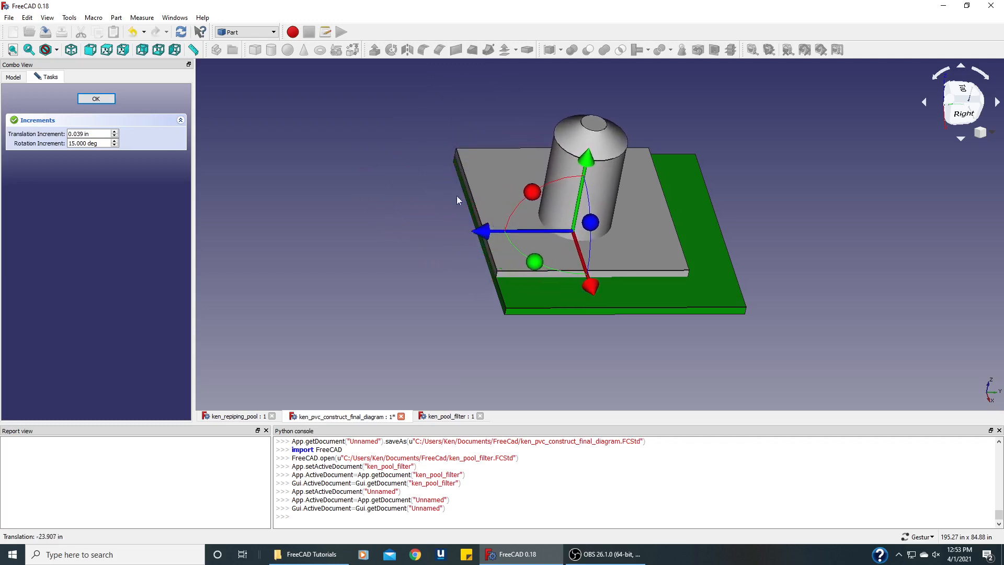
left_click(96, 98)
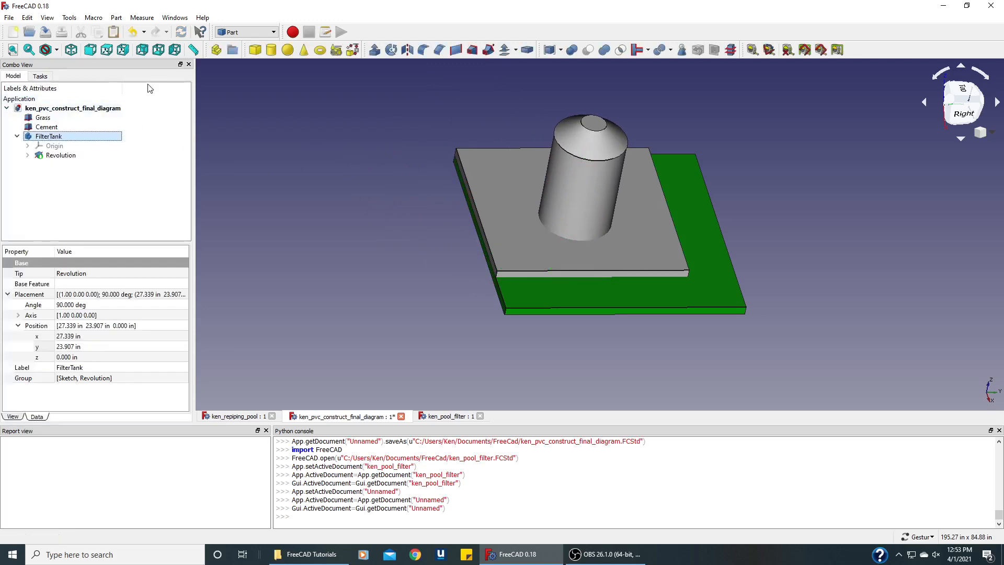
- Check the tank's base against the slabs from the front, right and rear, and set the Cement slab's transparency to 50
left_click(89, 52)
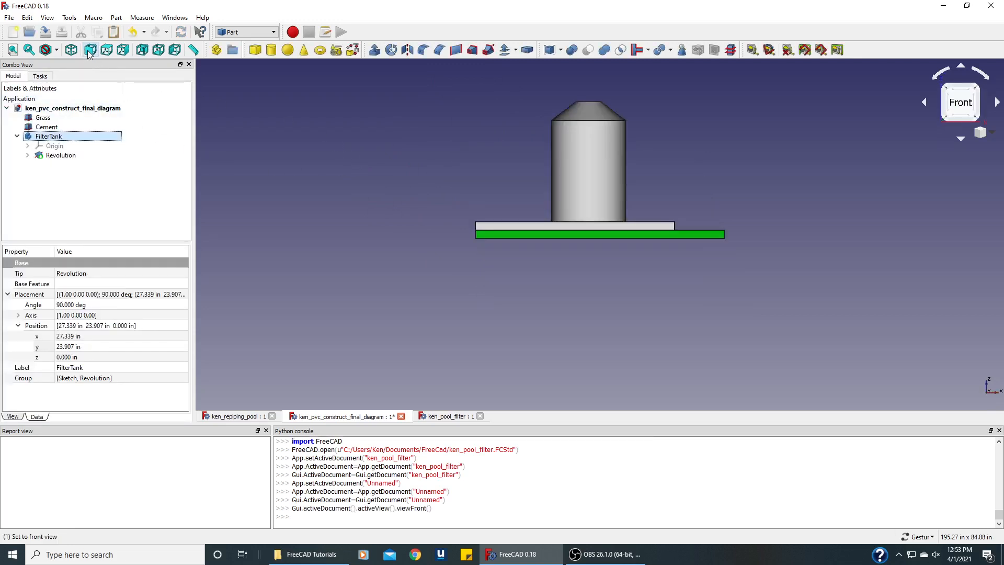
left_click(142, 52)
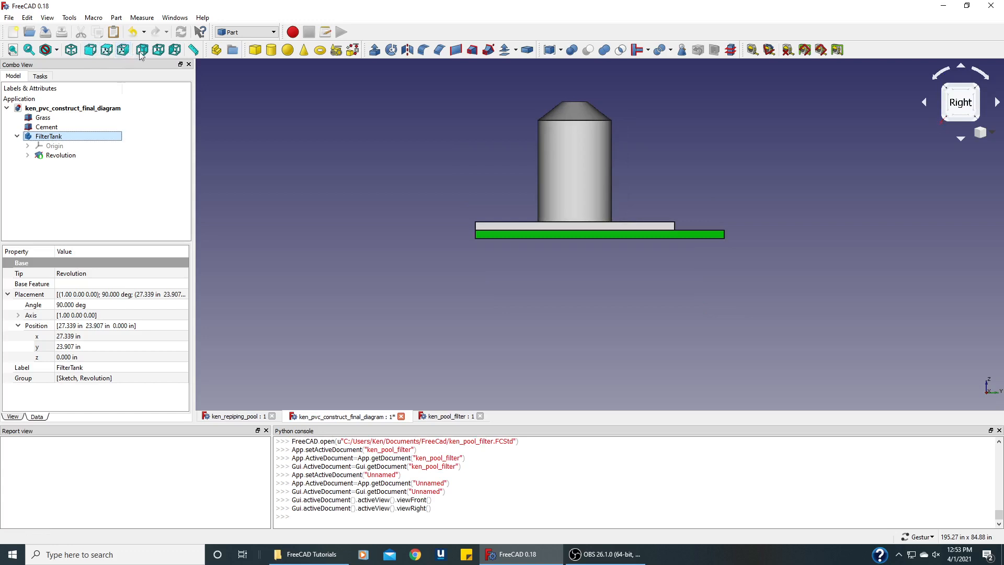
left_click(142, 51)
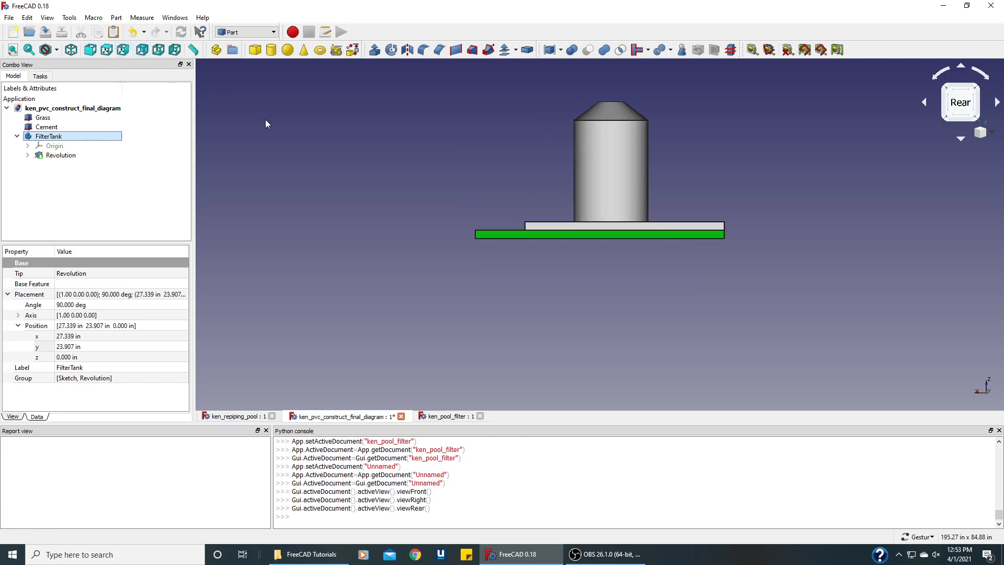
left_click_drag(296, 129, 298, 171)
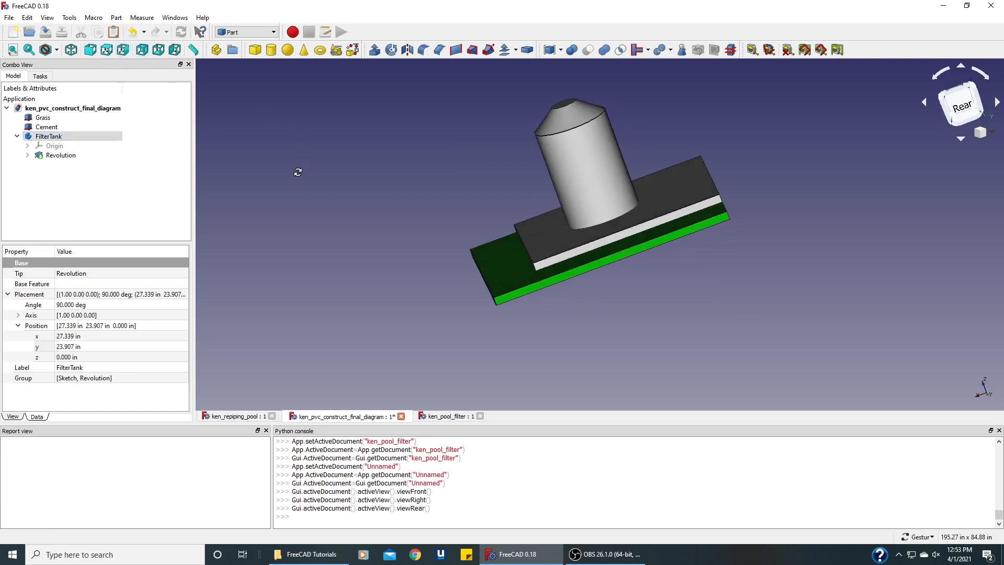
left_click(76, 49)
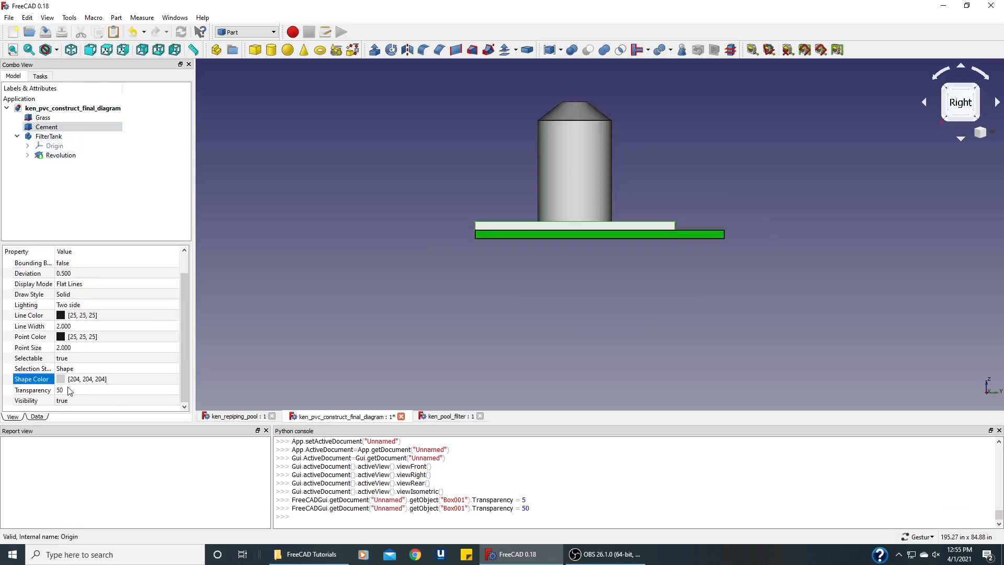
- Inspect the tank's base through the Cement slab and raise the FilterTank about 6.55 in vertically with Transform
left_click_drag(380, 212, 395, 299)
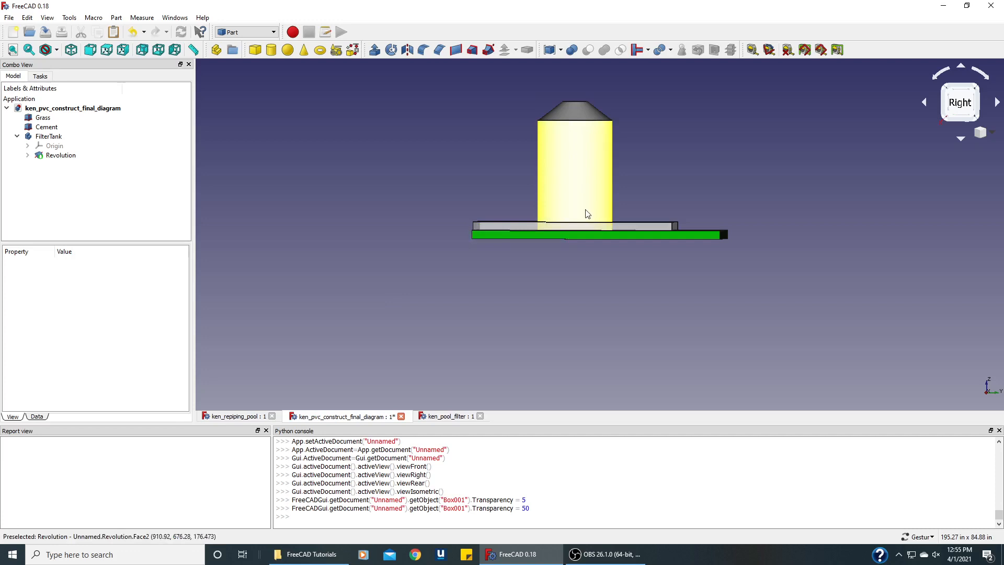
mouse_move(572, 296)
left_mouse_down()
mouse_move(557, 313)
mouse_move(566, 301)
left_mouse_up()
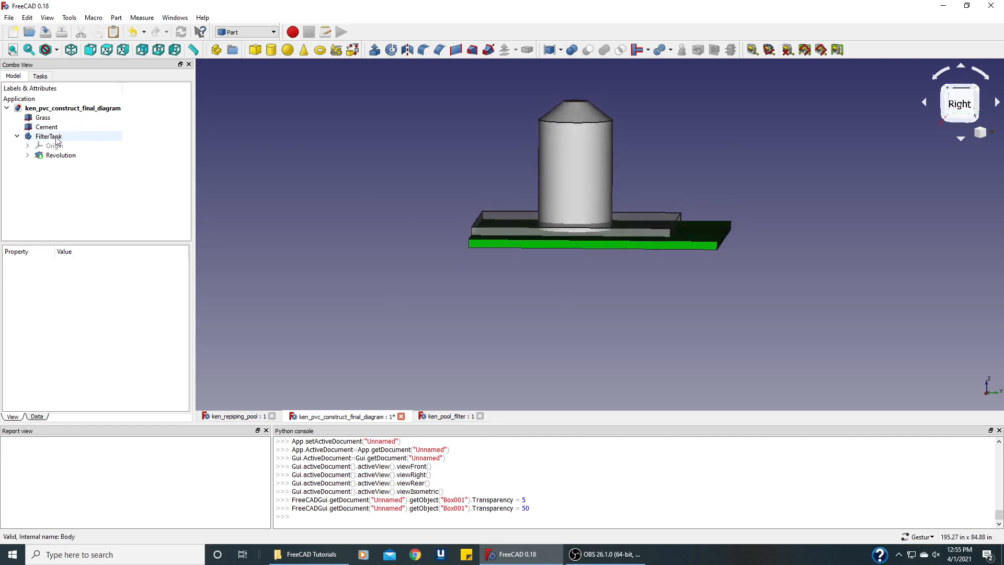
left_click(959, 104)
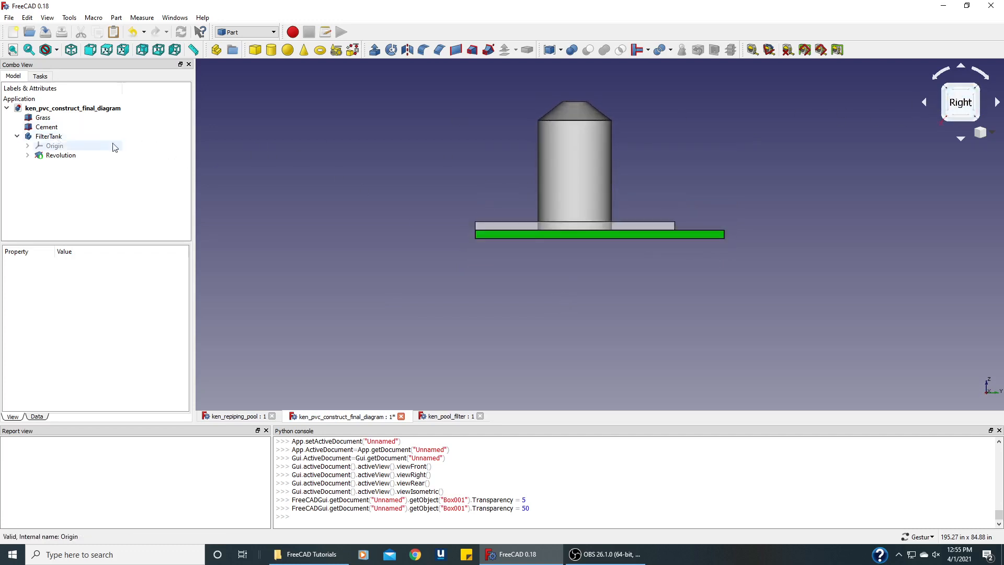
left_click(59, 137)
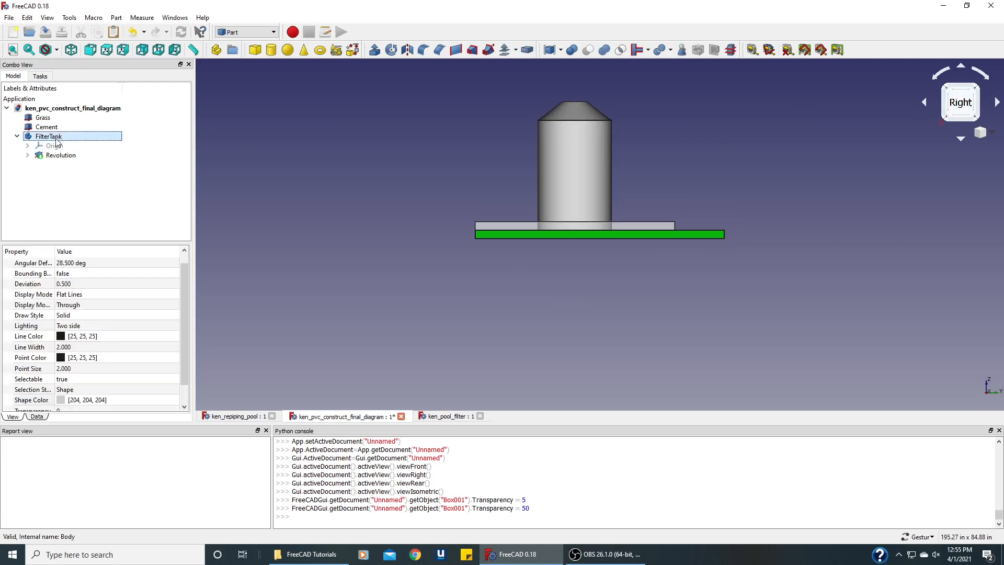
right_click(57, 140)
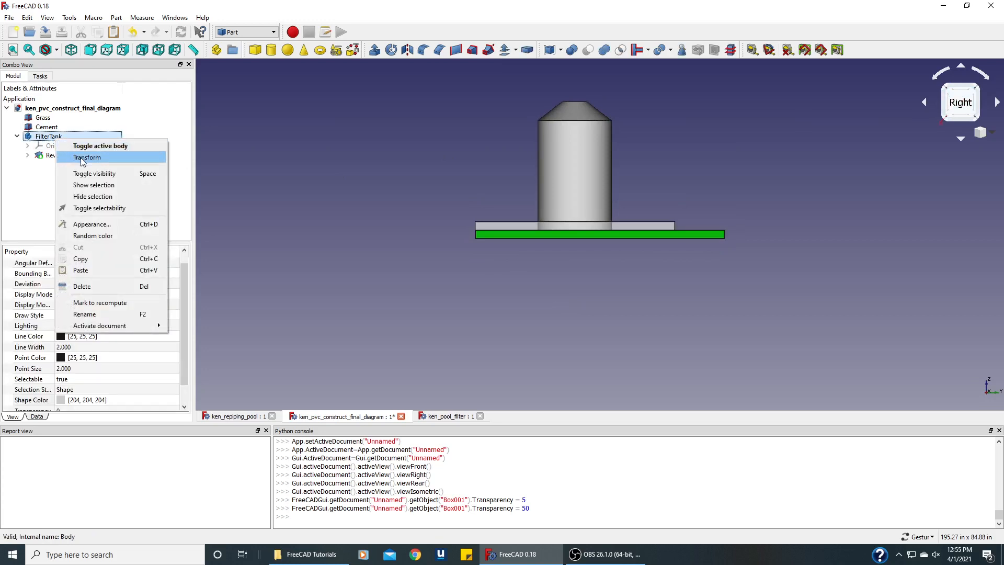
left_click(84, 156)
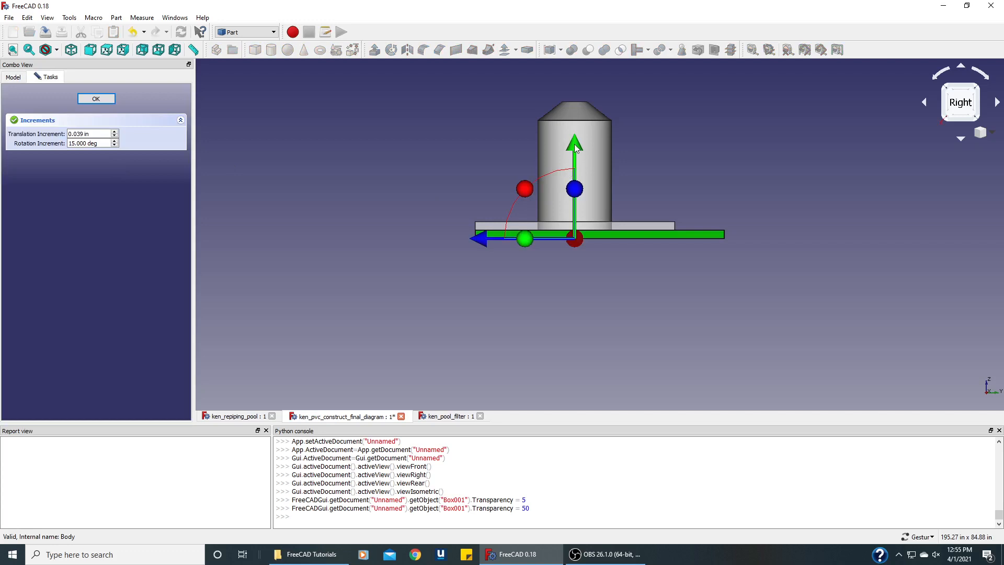
left_click_drag(576, 149, 577, 121)
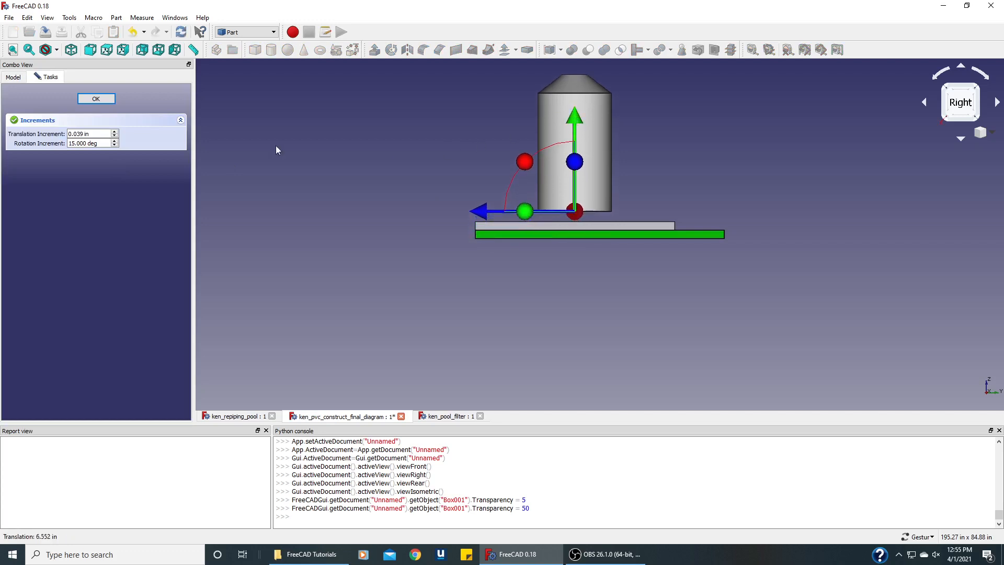
left_click(96, 99)
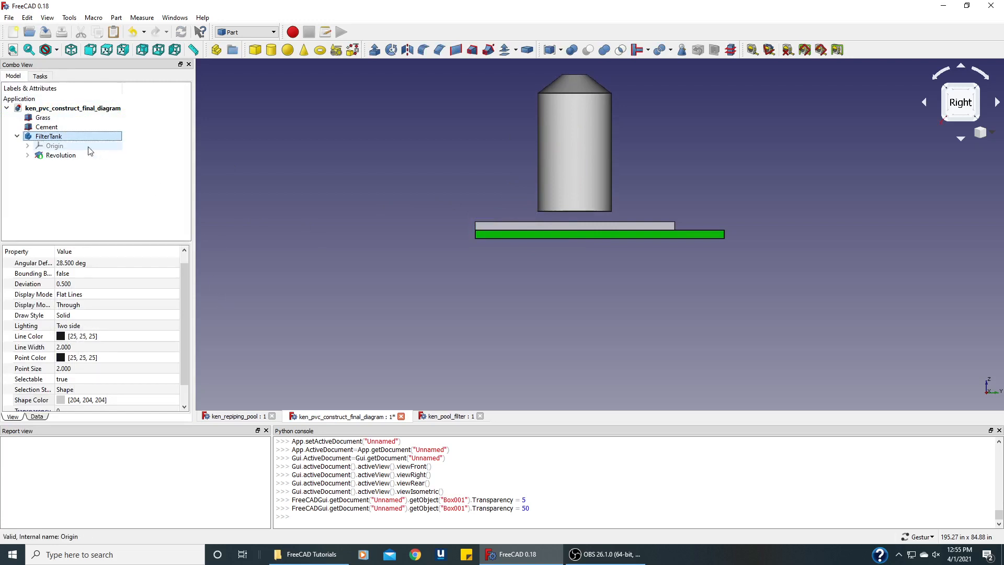
- Rest the FilterTank on top of the Cement slab by setting its z position to 4 in
left_click(36, 416)
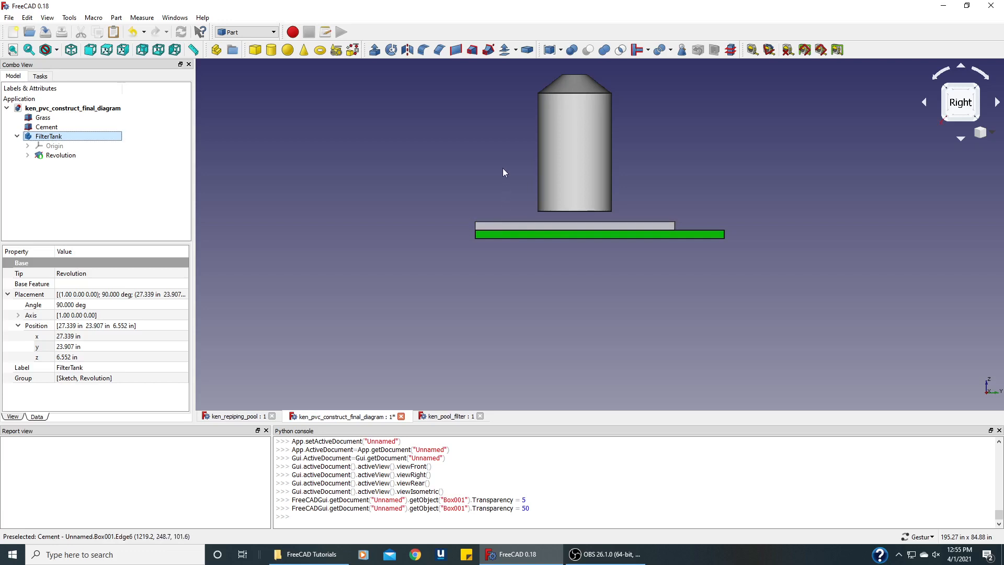
left_click(64, 357)
type("4")
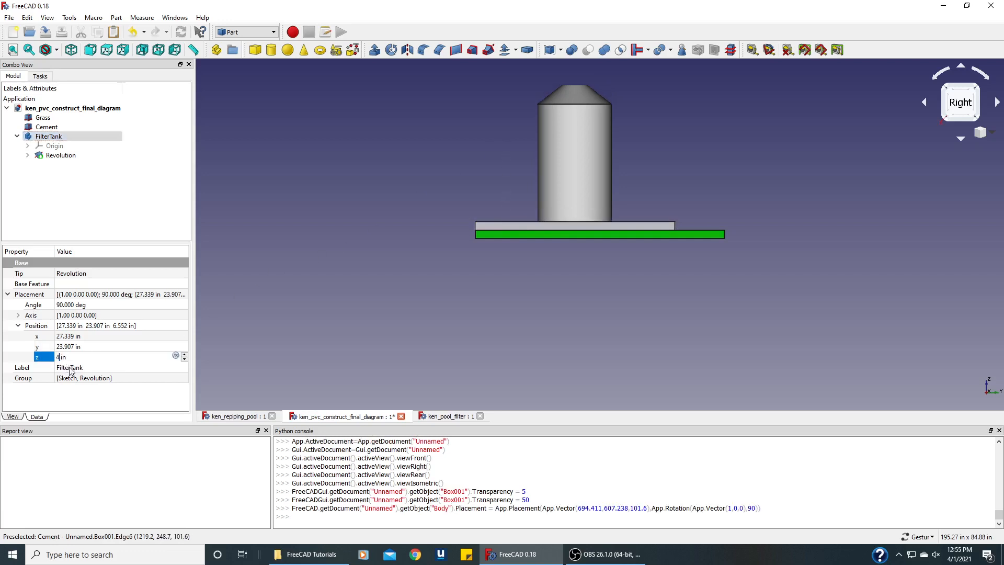
left_click(96, 346)
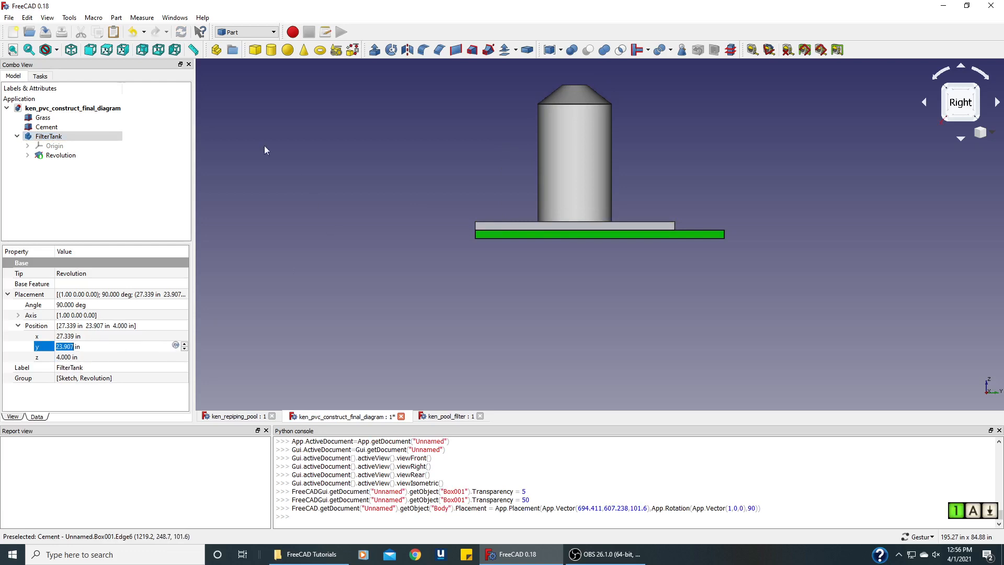
- Center the FilterTank on the Cement slab by setting its x and y positions to 24 in
left_click(106, 50)
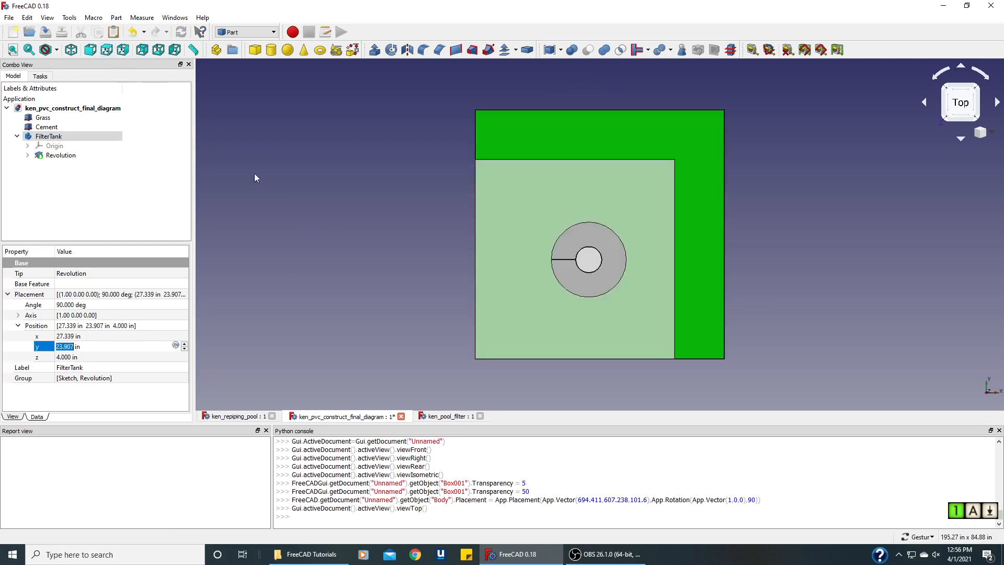
left_click(552, 284)
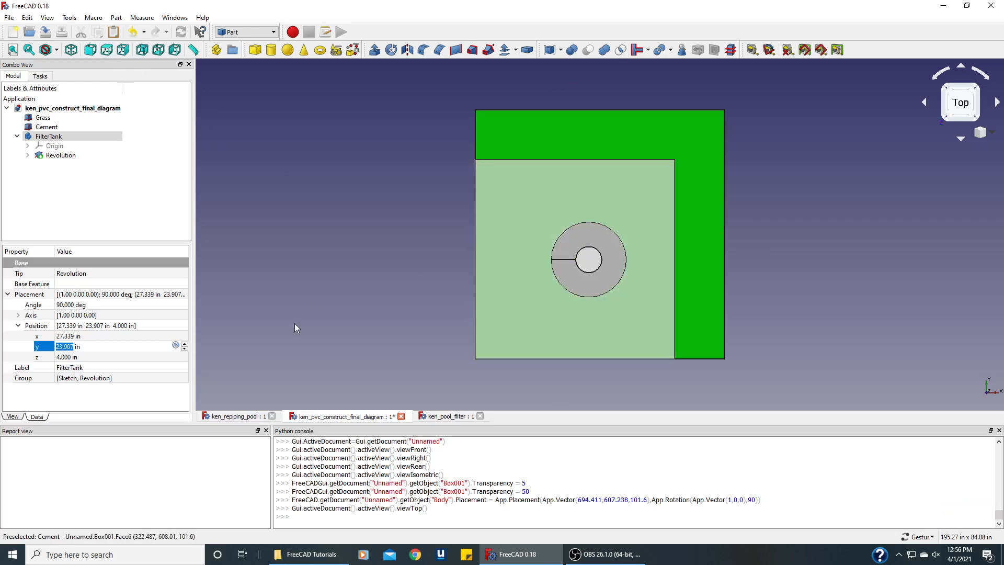
left_click(65, 336)
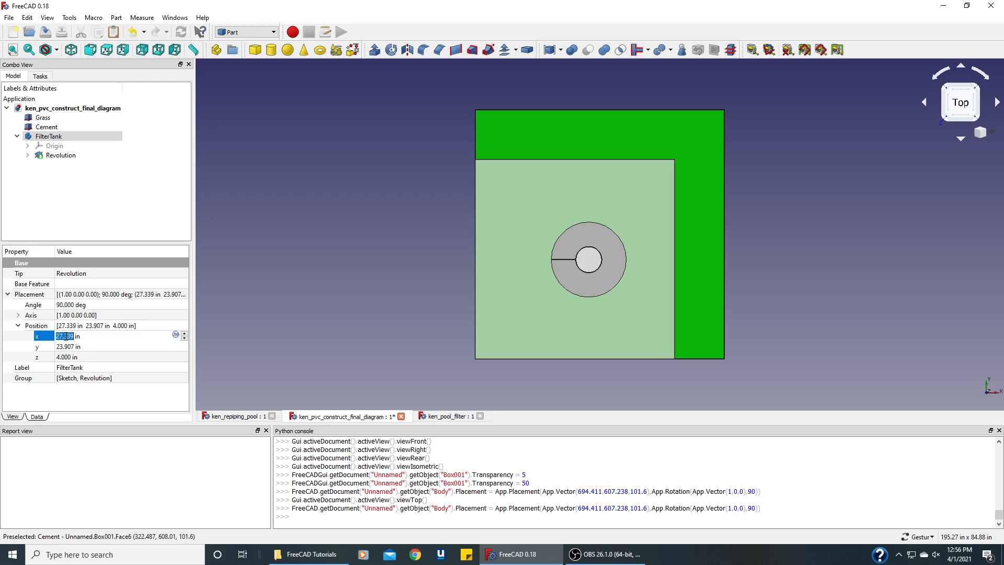
type("24")
left_click(68, 347)
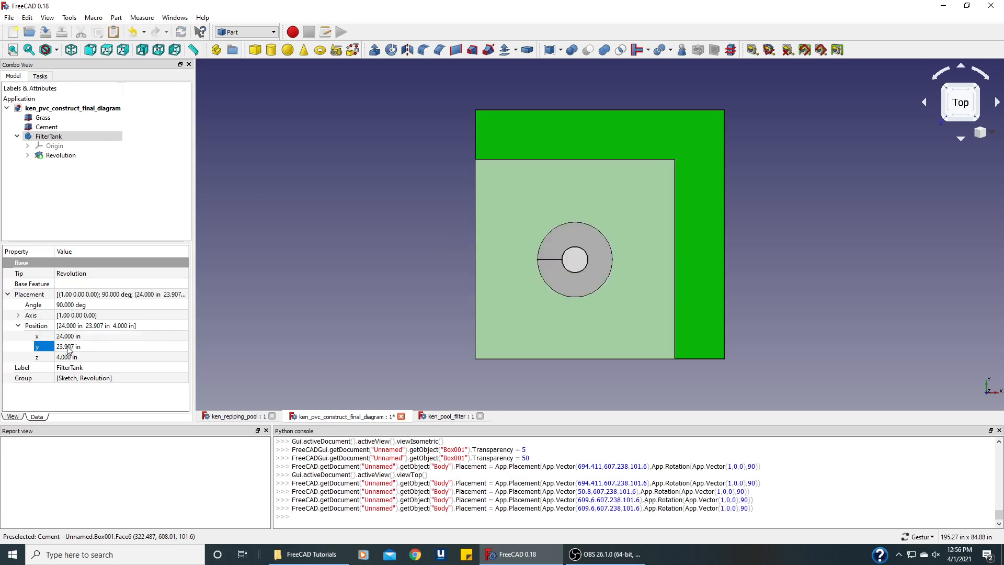
type("24")
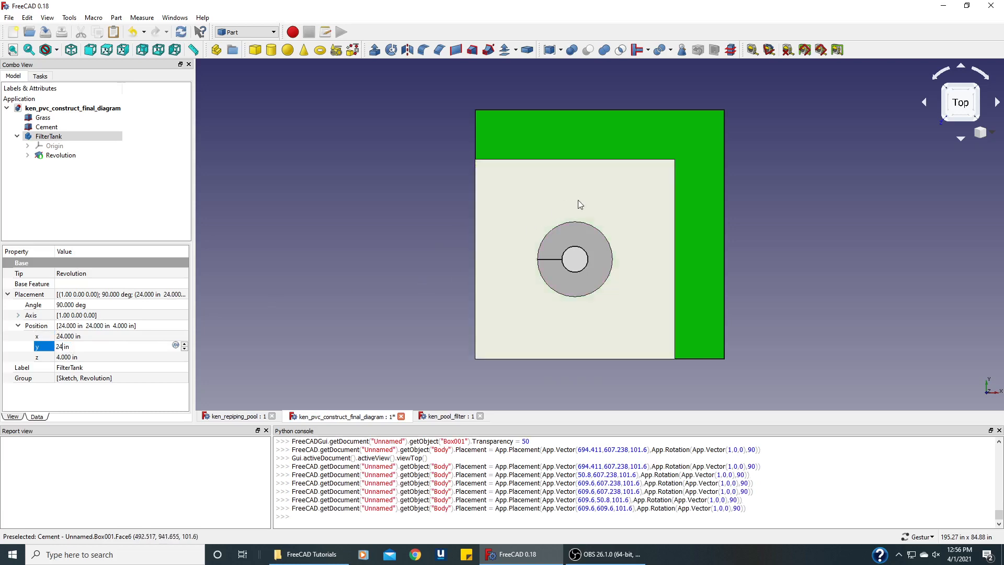
left_click(352, 274)
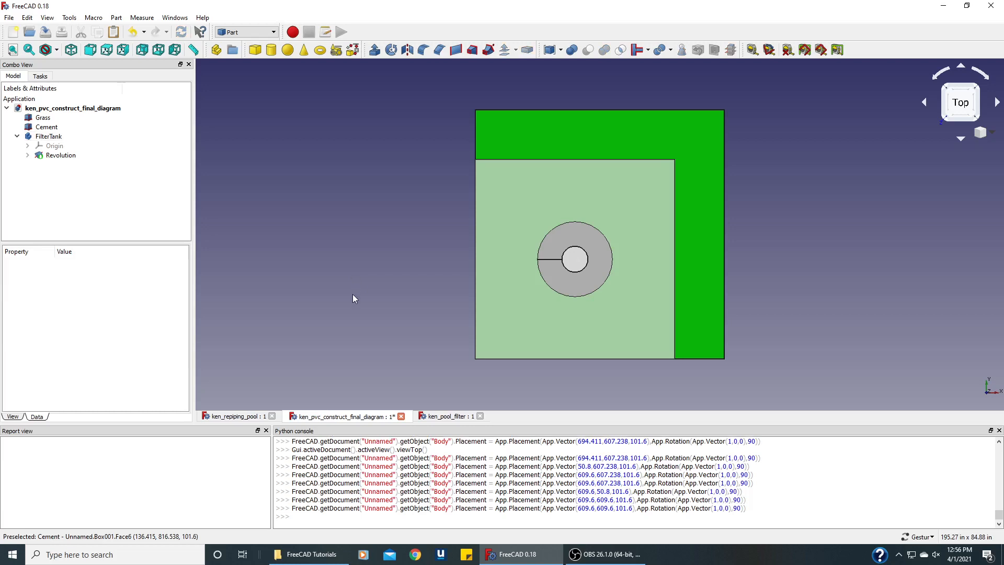
left_click_drag(352, 296, 345, 210)
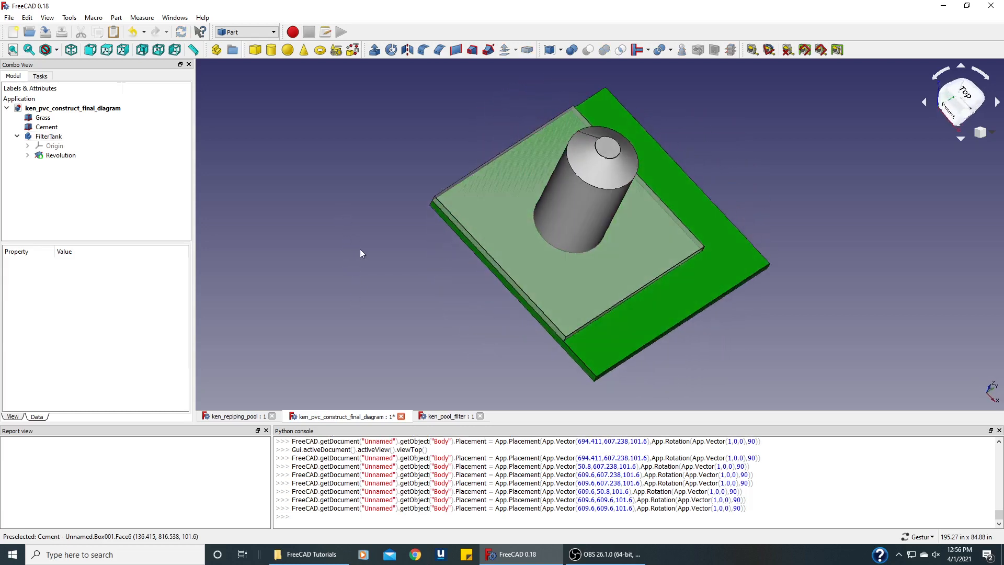
left_click_drag(780, 345, 831, 301)
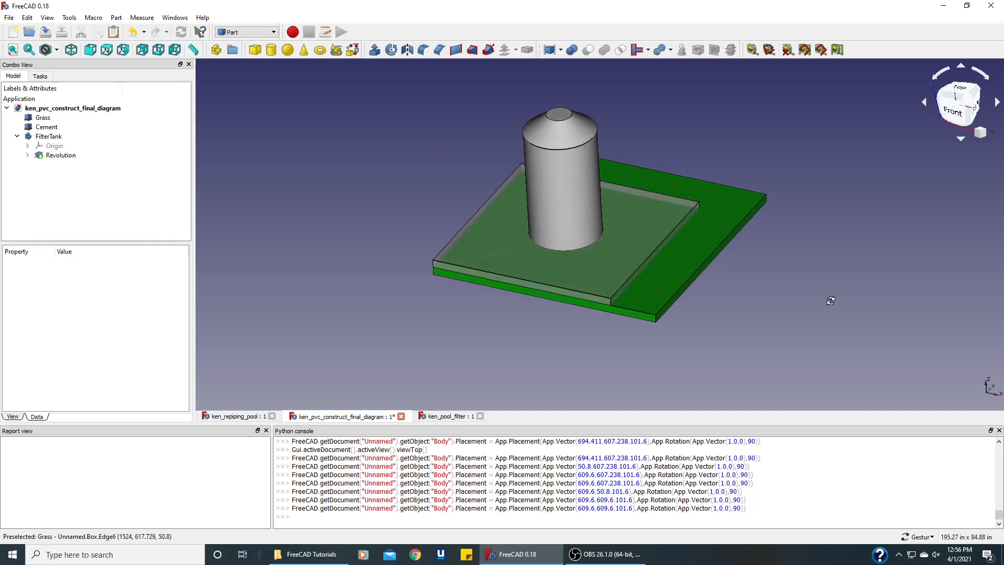
- Copy Union_2in_at filter outlet together with its dependencies from the ken_repiping_pool document
left_click_drag(520, 345, 502, 309)
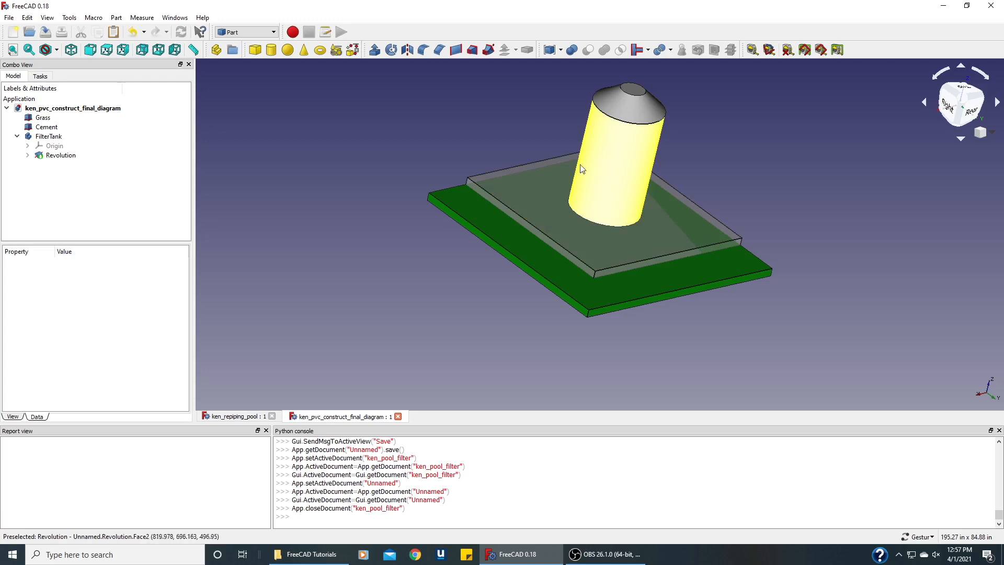
left_click(240, 416)
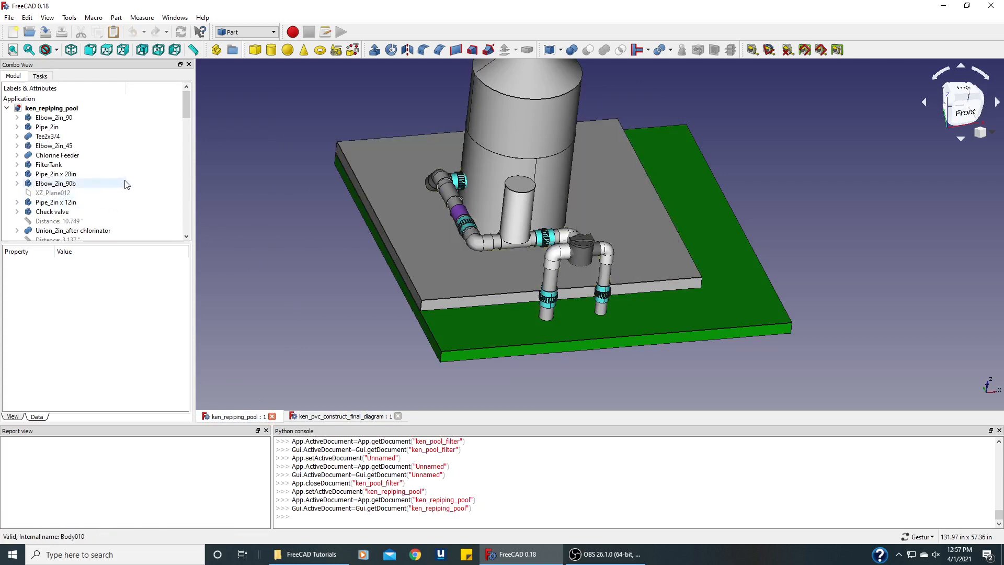
scroll(125, 185, "down", 4)
left_click(89, 222)
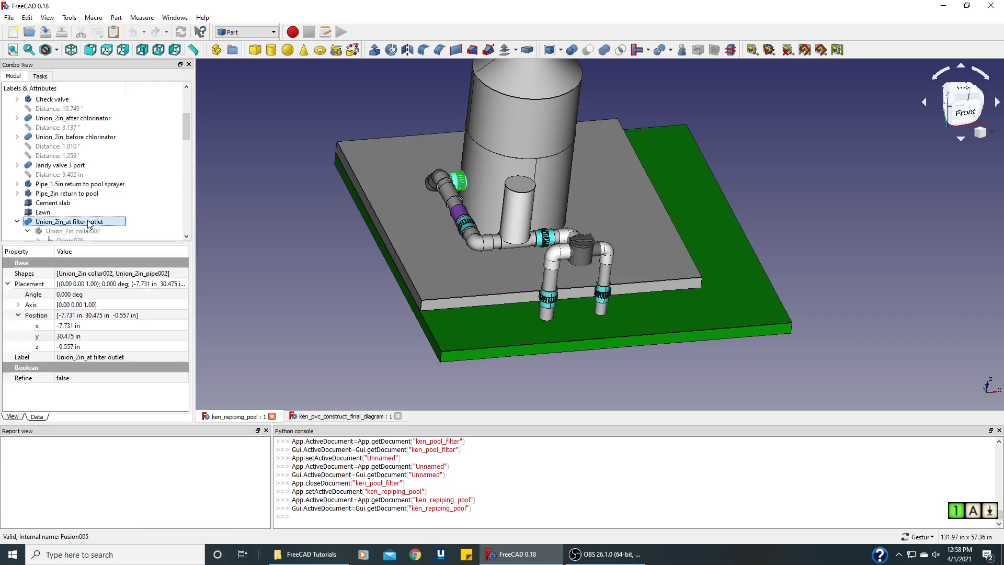
right_click(89, 222)
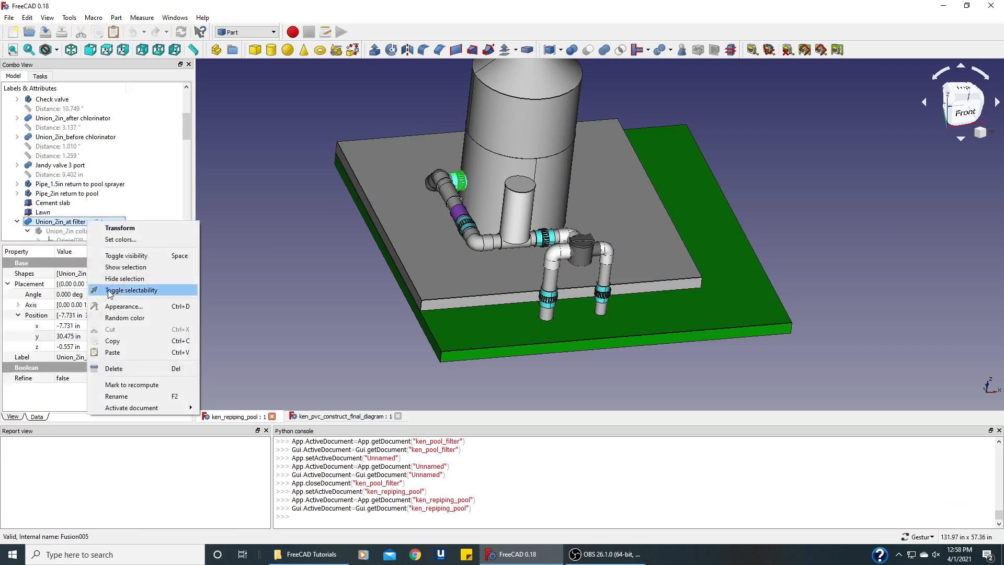
left_click(112, 341)
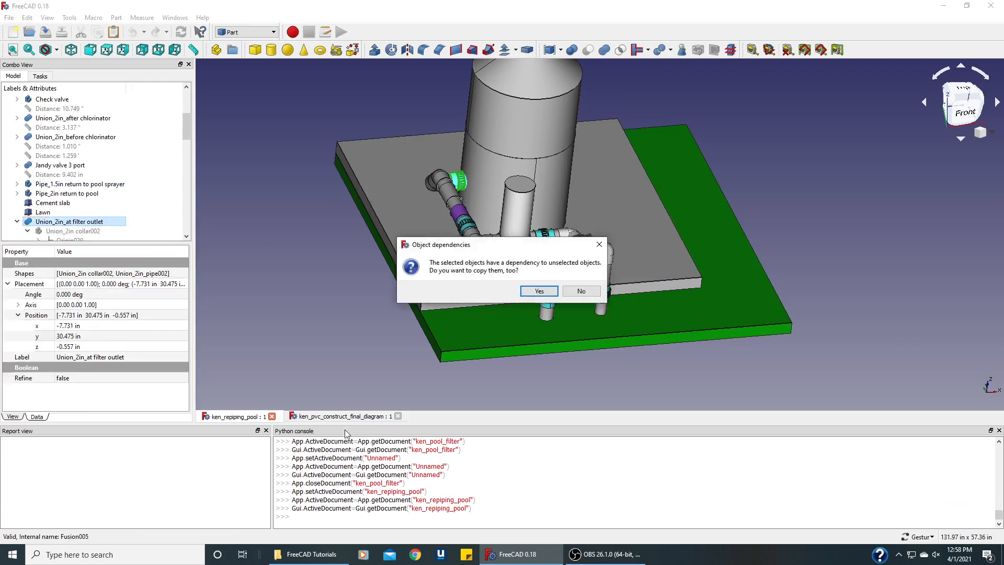
left_click(544, 293)
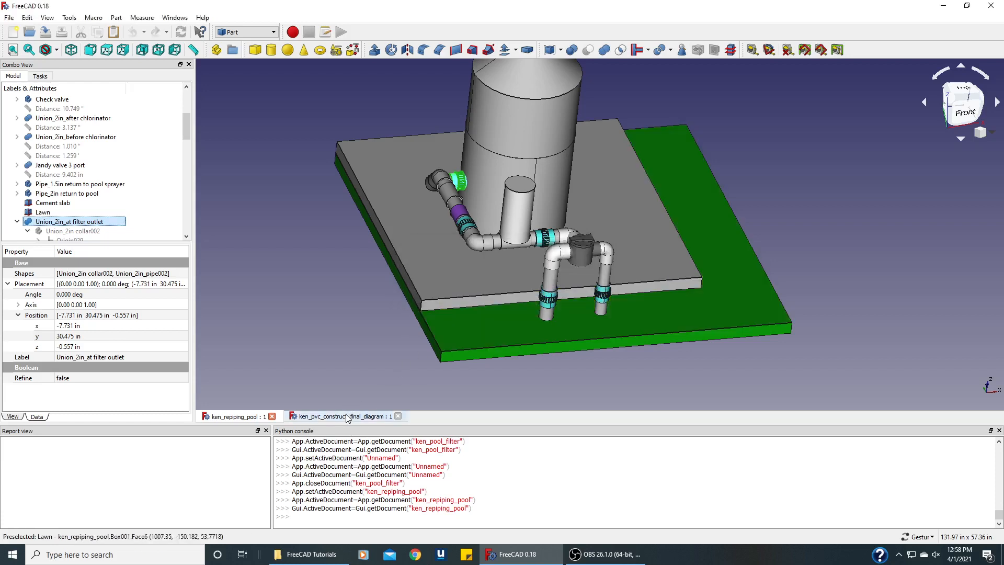
- Paste the copied filter outlet union into the ken_pvc_construct_final_diagram document and check where it lands relative to the tank
left_click(348, 417)
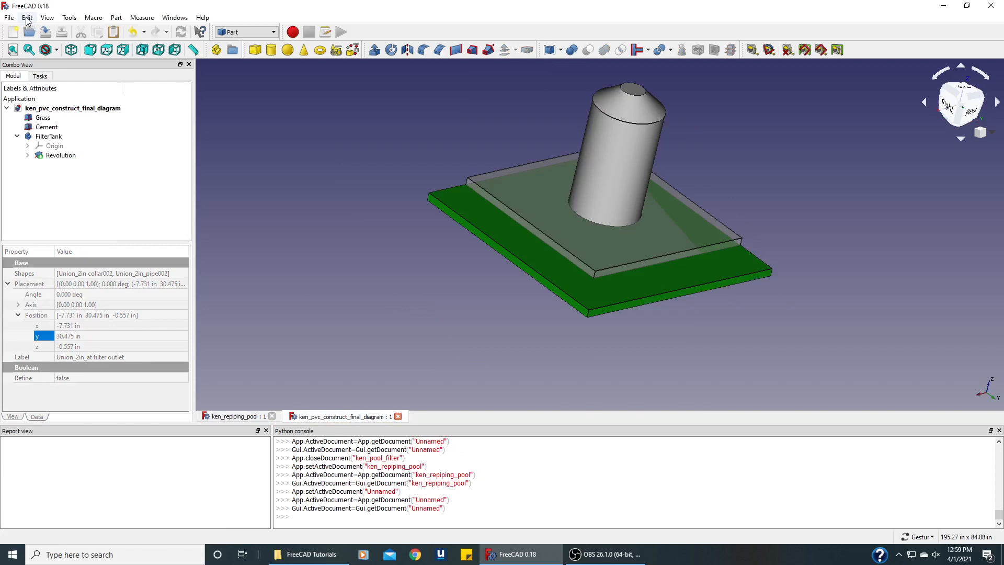
left_click(26, 17)
left_click(44, 81)
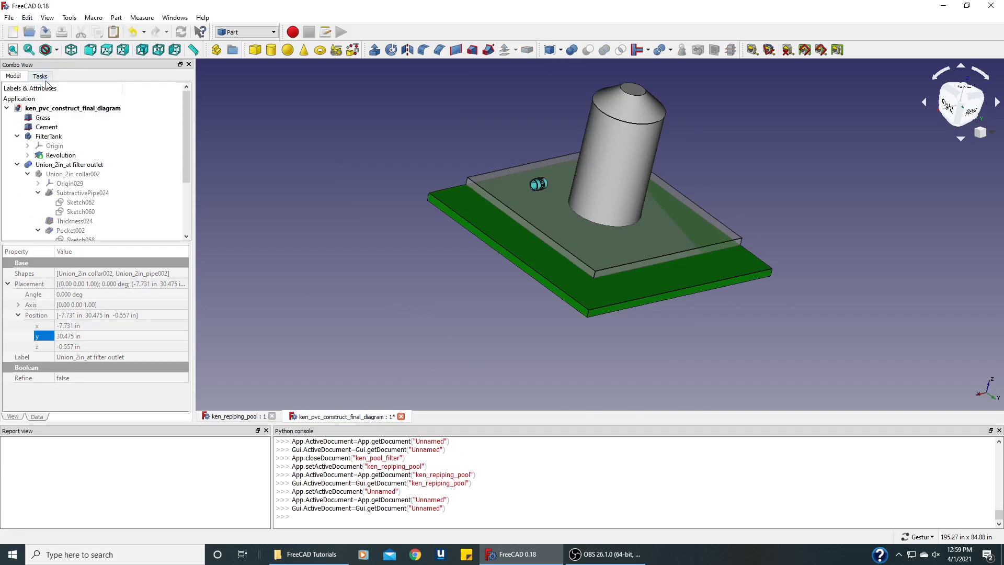
left_click_drag(450, 316, 354, 316)
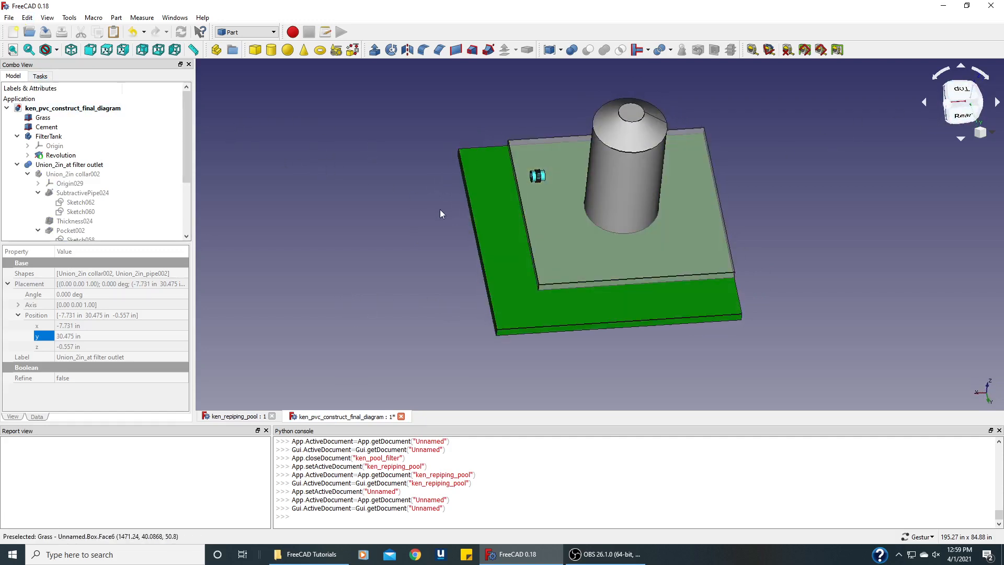
- Move the filter outlet union about 10.84 in along negative X toward the FilterTank with Transform in the front view
left_click(92, 51)
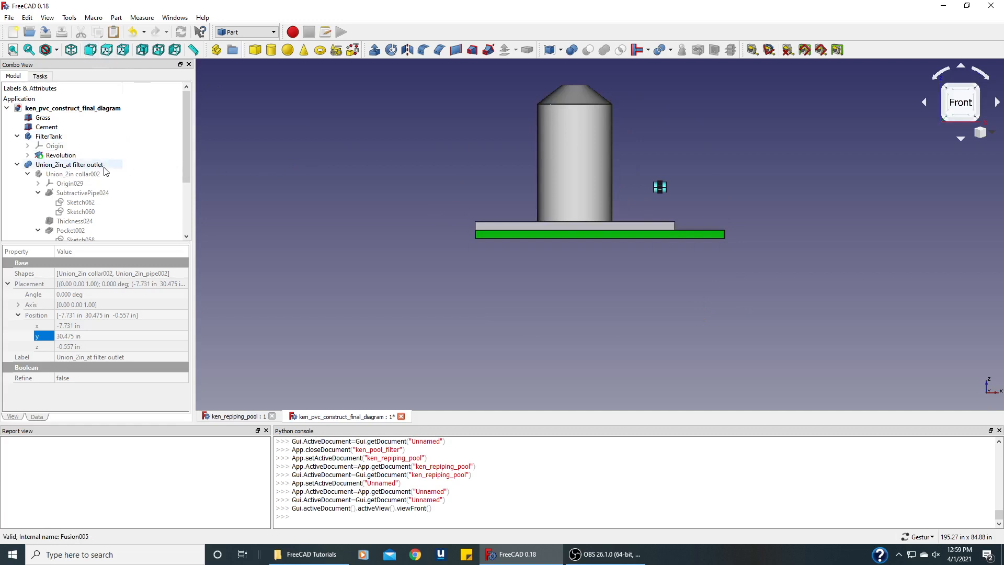
left_click(93, 166)
right_click(94, 166)
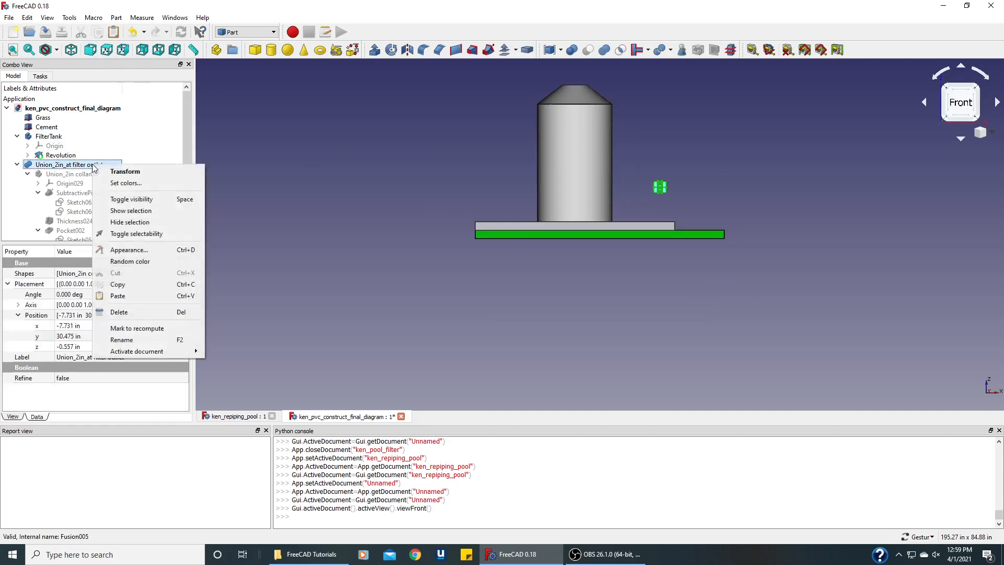
left_click(116, 171)
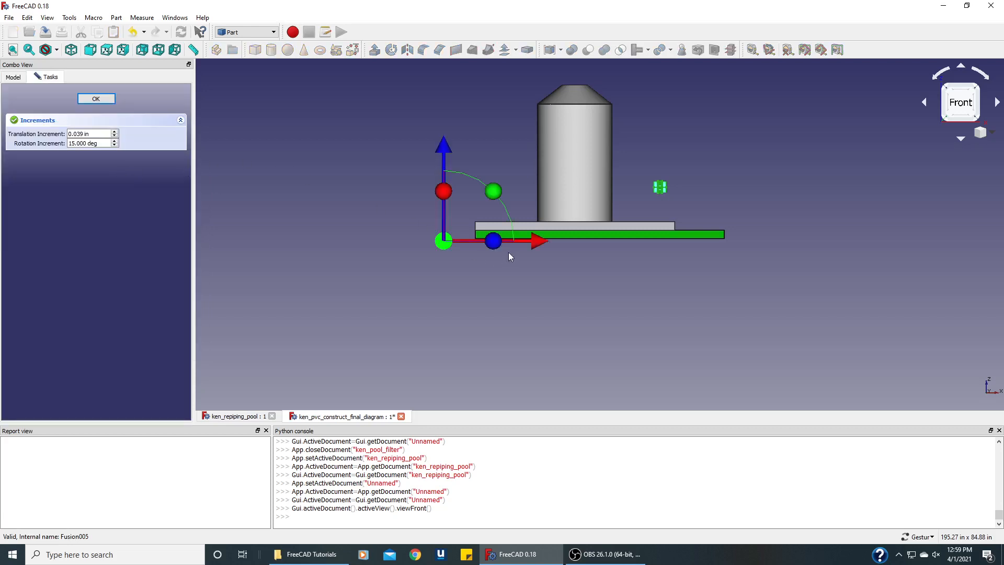
left_click_drag(532, 245, 488, 243)
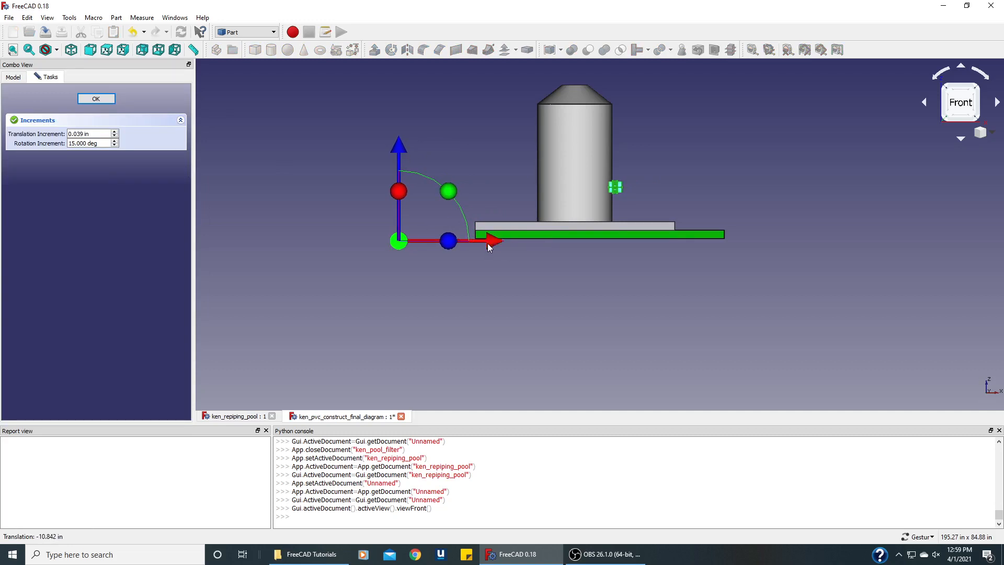
left_click(96, 99)
left_click_drag(256, 145, 451, 305)
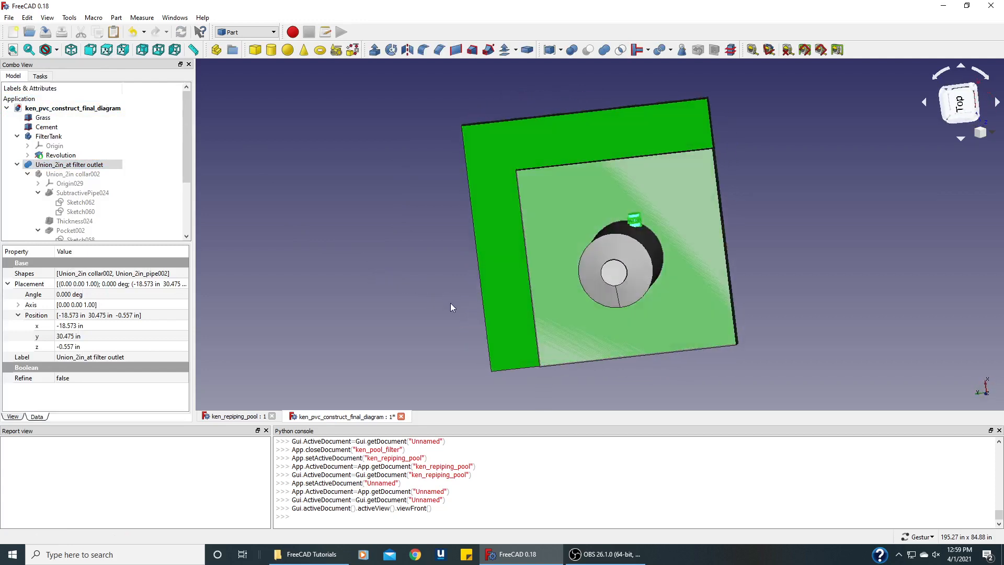
- Align the union with the tank's center from above by transforming it about 3.67 in along Y and 0.23 in along X
left_click(950, 108)
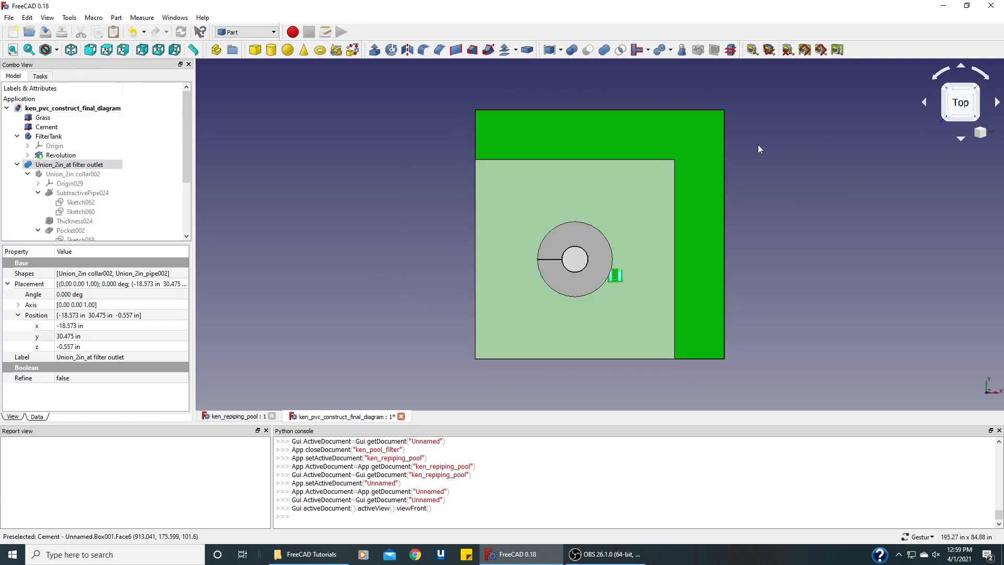
right_click(93, 165)
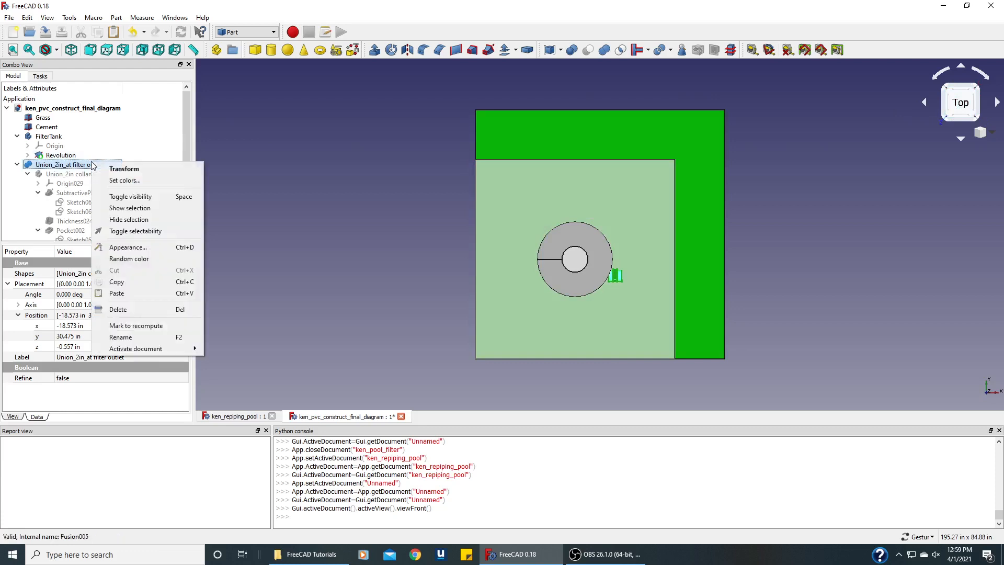
left_click(124, 170)
left_click_drag(399, 139, 404, 124)
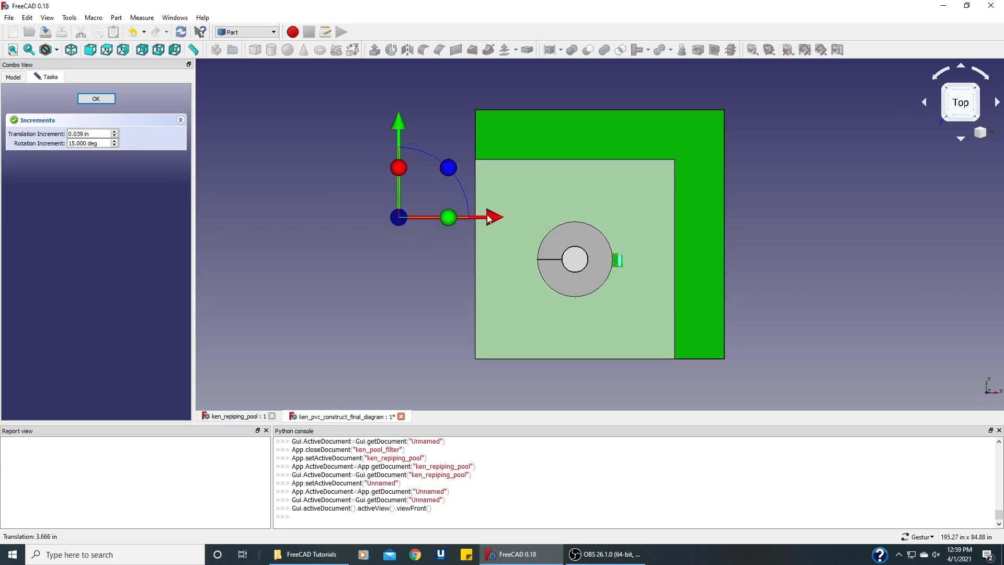
left_click_drag(487, 216, 489, 217)
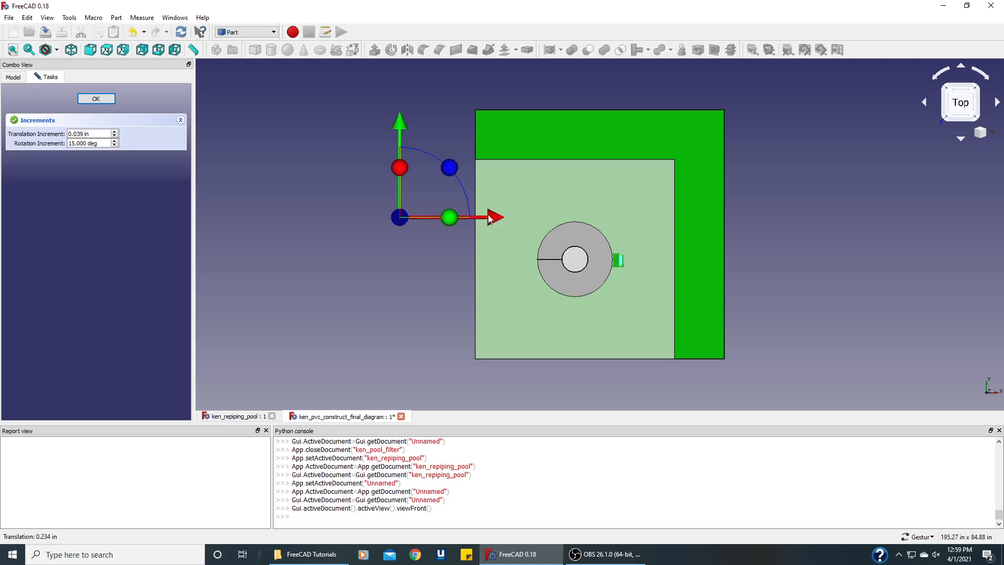
left_click(102, 100)
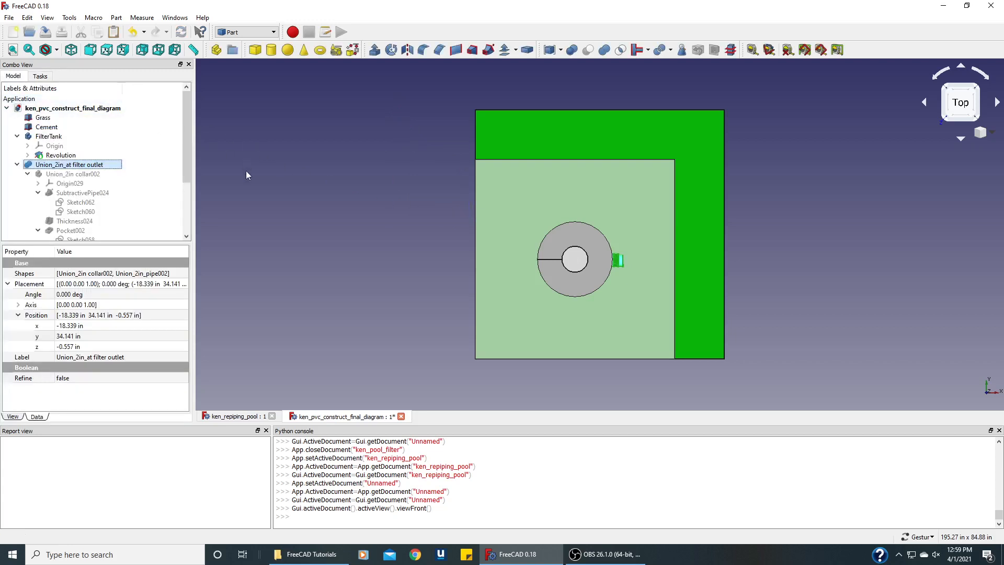
- Try to measure the vertical distance between the union's underside and the tank's base from the front
left_click_drag(246, 173, 657, 340)
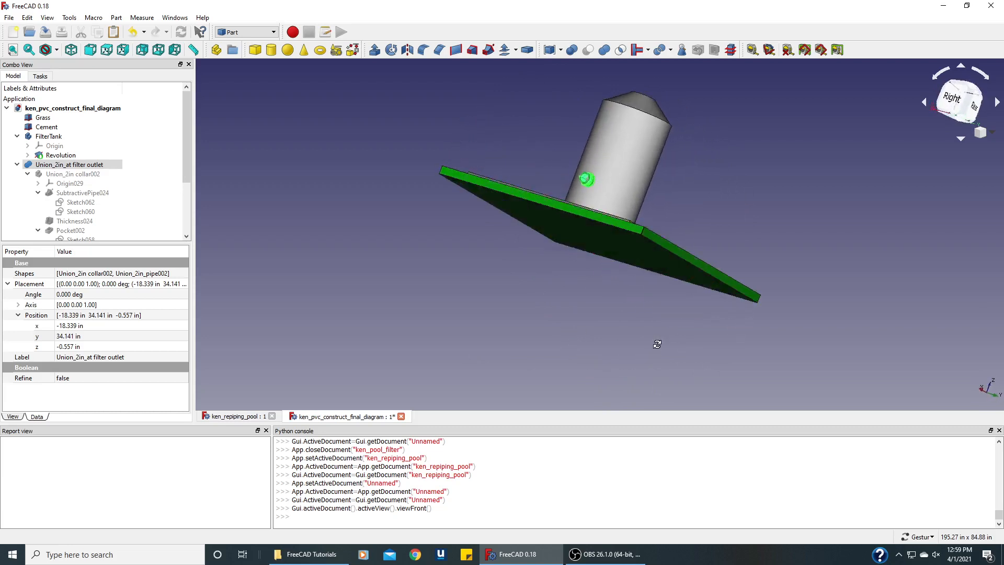
left_click_drag(395, 153, 301, 186)
left_click(301, 187)
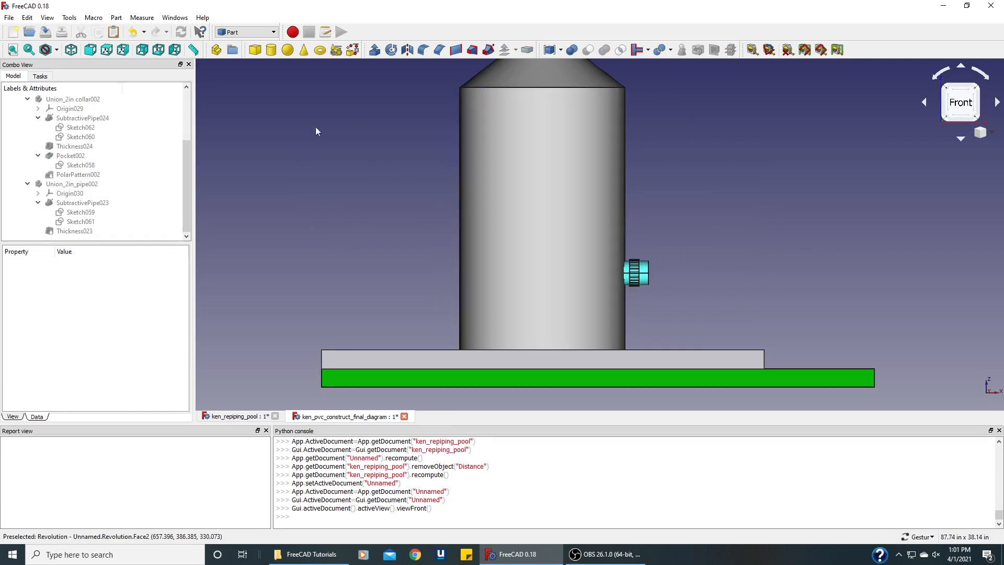
left_click(193, 51)
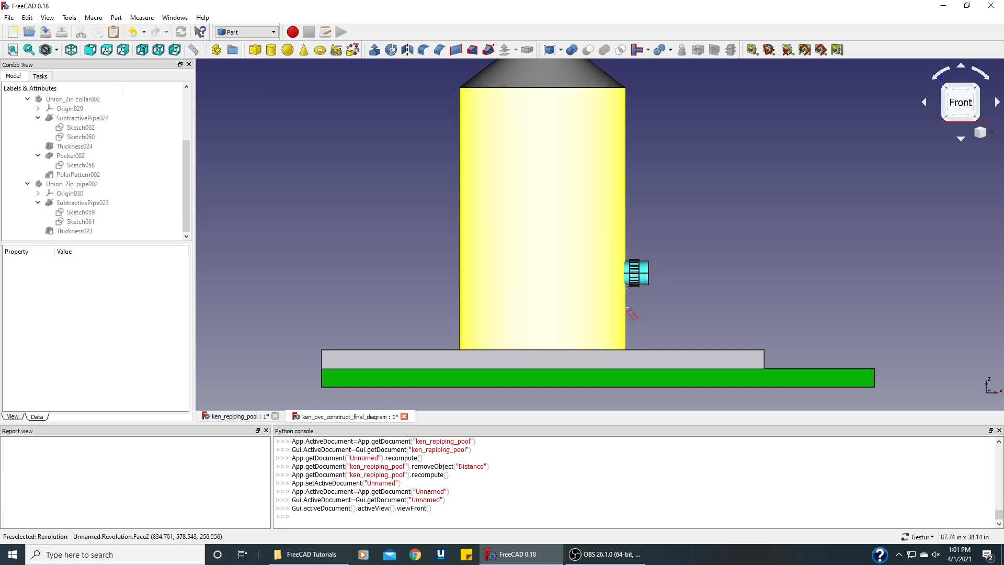
left_click(624, 347)
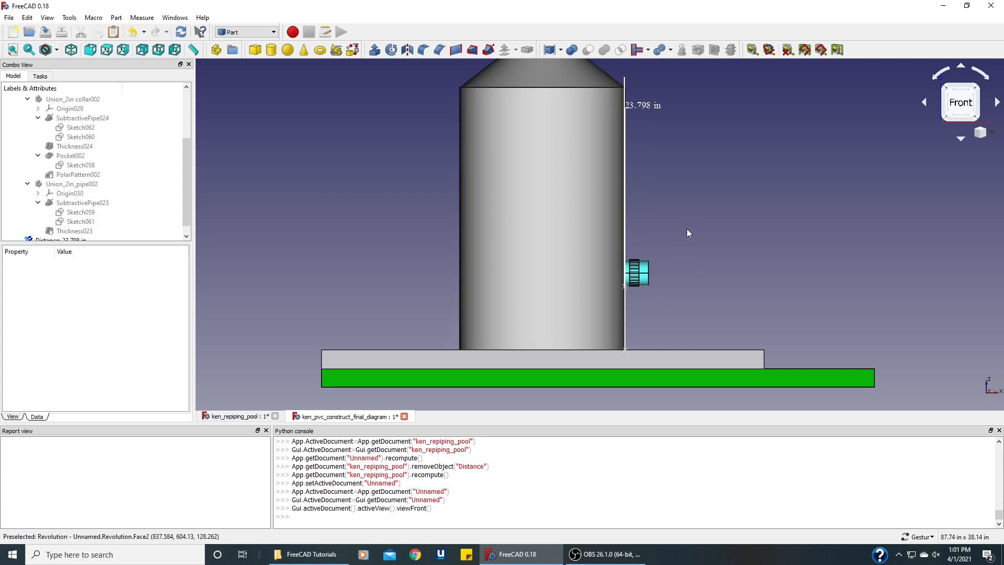
left_click_drag(781, 205, 682, 214)
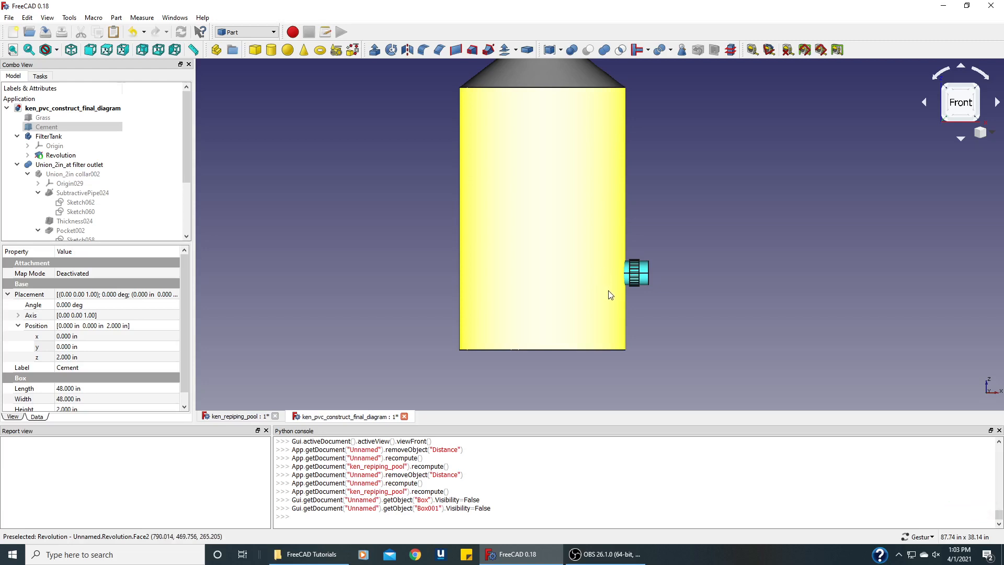
- Measure the distance from the underside of the union to the tank's bottom edge in the front view
left_click(193, 50)
left_click(623, 347)
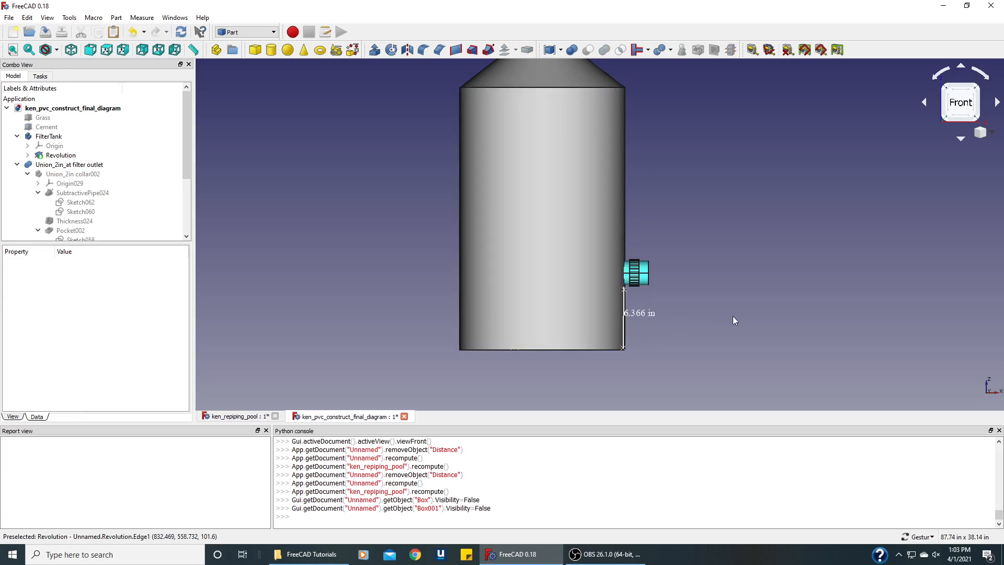
left_click_drag(732, 317, 707, 322)
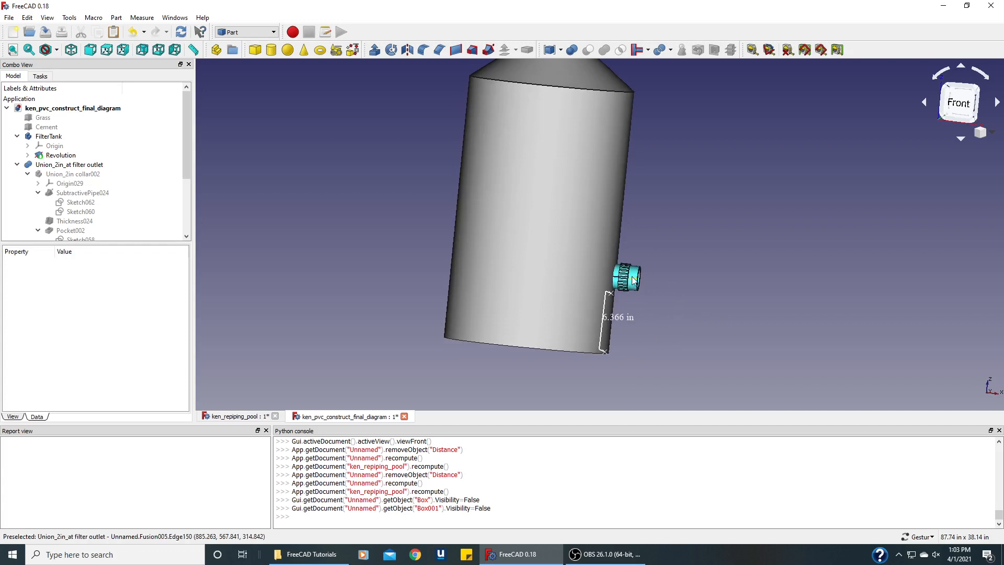
- Raise the filter outlet union about 0.445 in with Transform, using a translation increment of 0.005 in
left_click(53, 165)
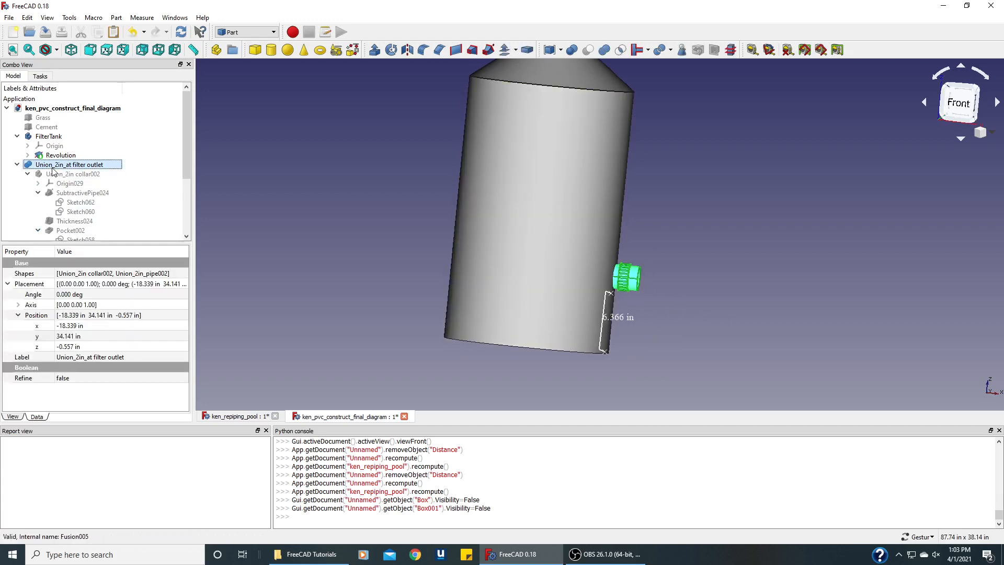
right_click(52, 168)
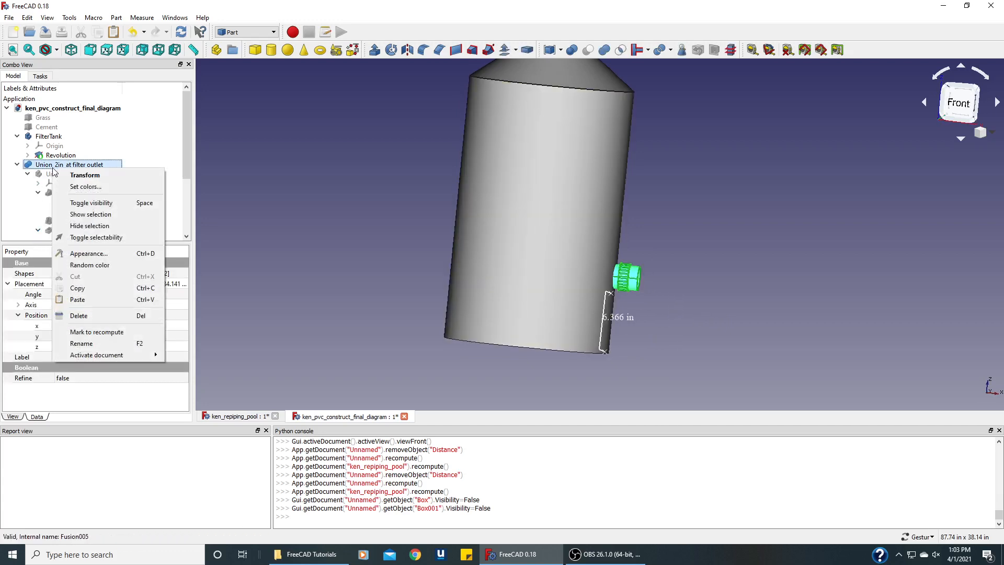
left_click(83, 177)
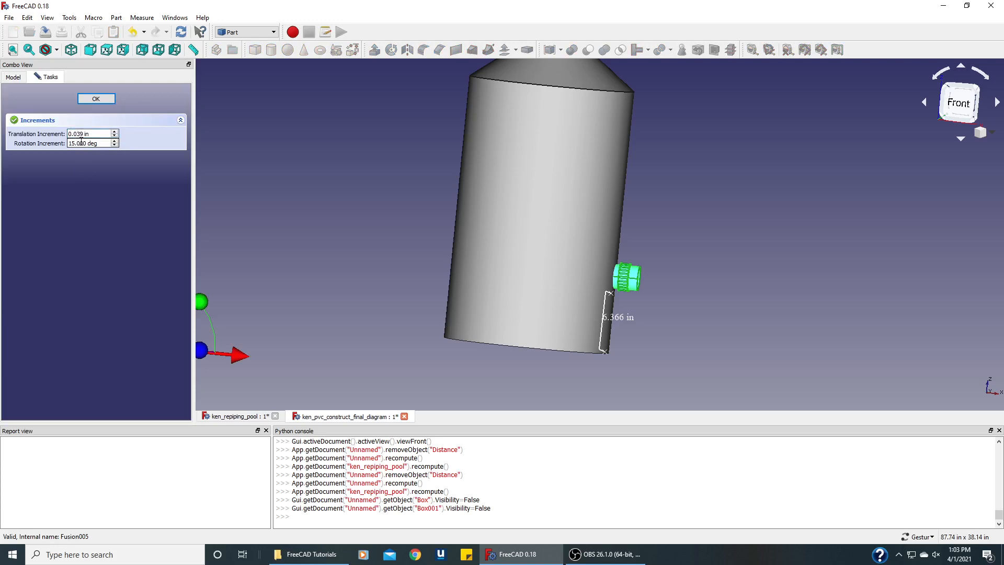
type("05")
key("Delete")
key("Delete")
right_click_drag(307, 264, 391, 266)
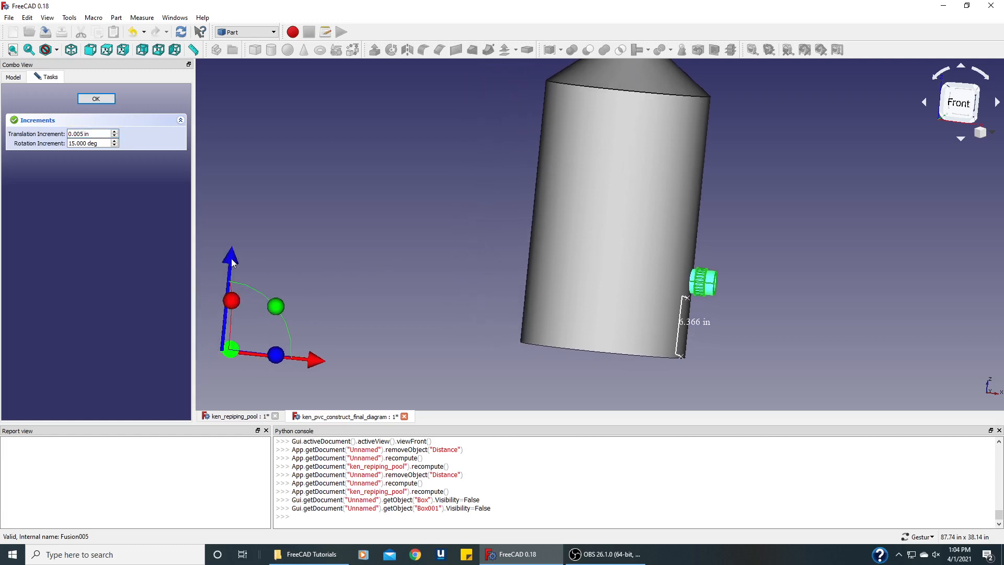
left_click_drag(231, 258, 230, 254)
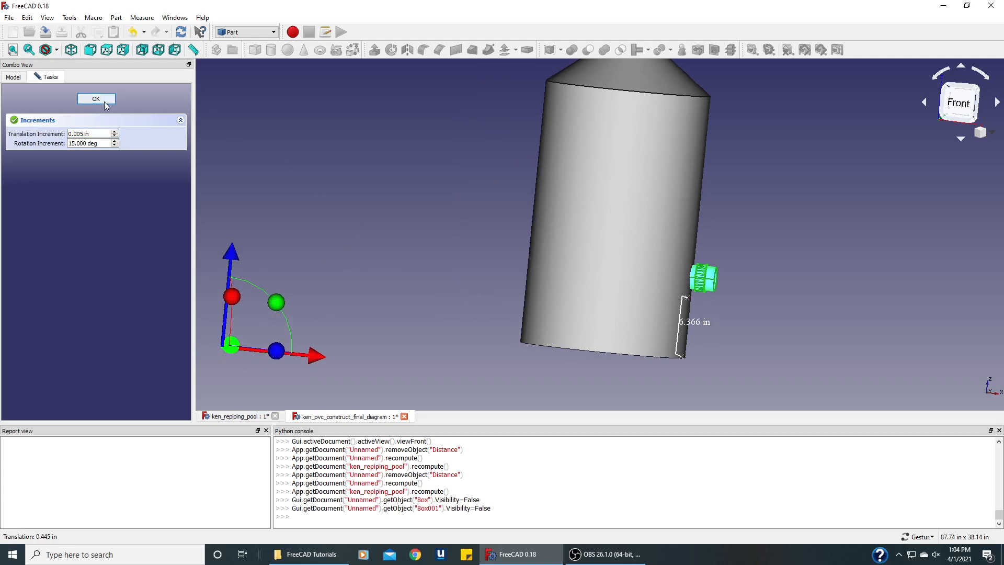
left_click(105, 101)
- Hide the distance measurement between the union and the tank's base, and view the union from the right
left_click_drag(410, 231, 319, 232)
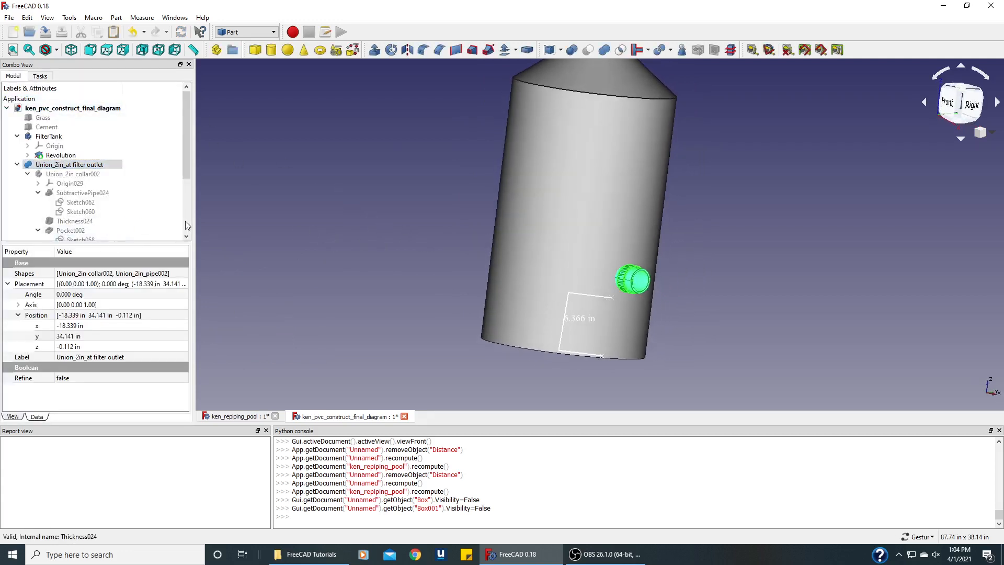
scroll(187, 225, "down", 3)
left_click(79, 231)
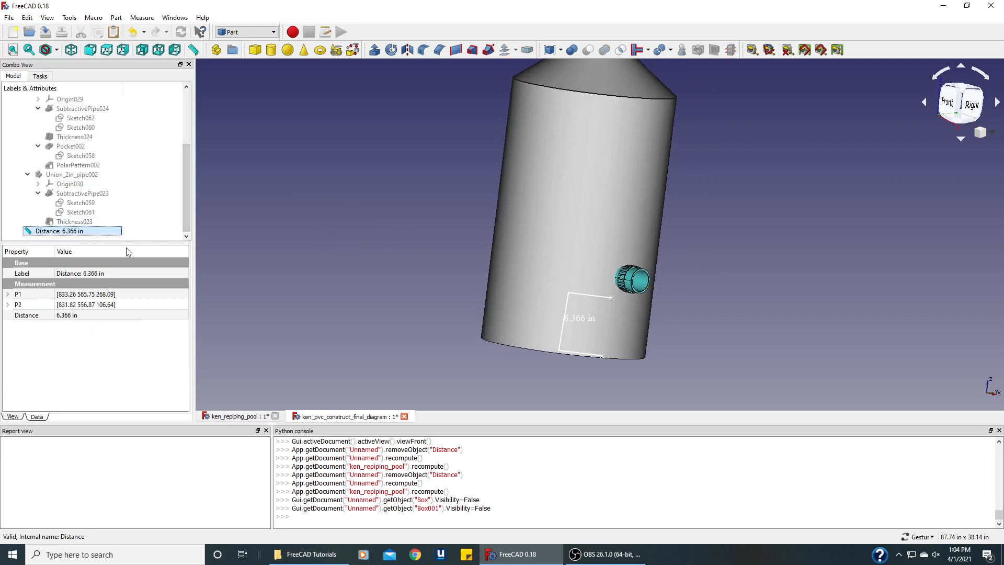
key("space")
left_click_drag(430, 274, 248, 263)
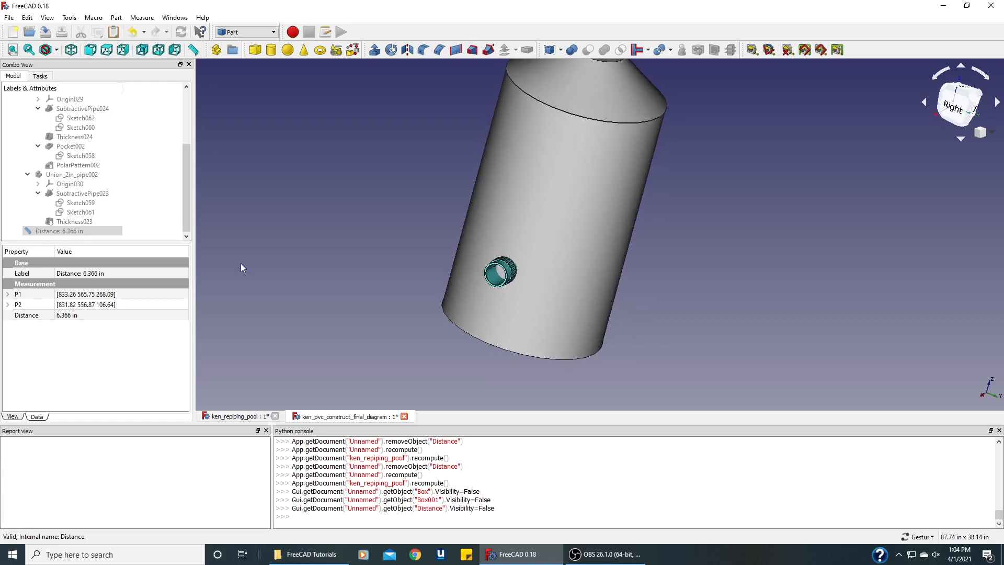